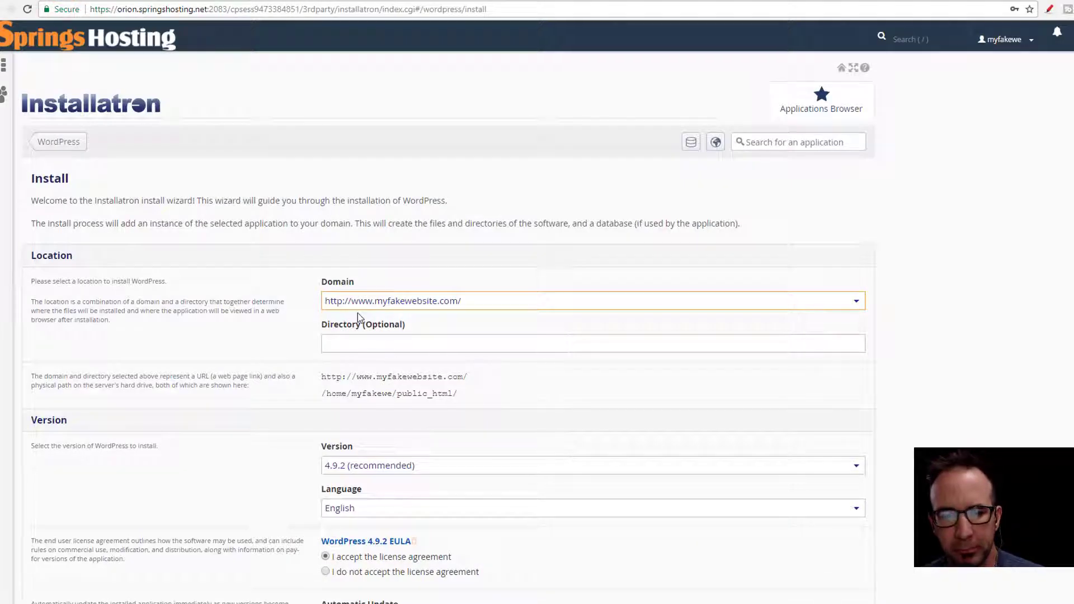
click(416, 305)
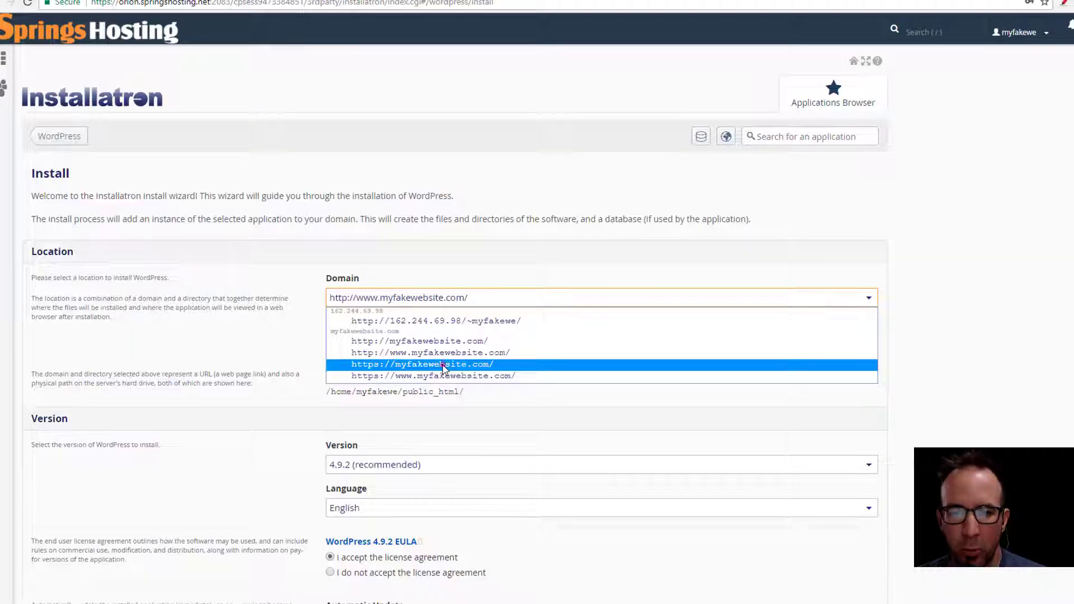
click(343, 419)
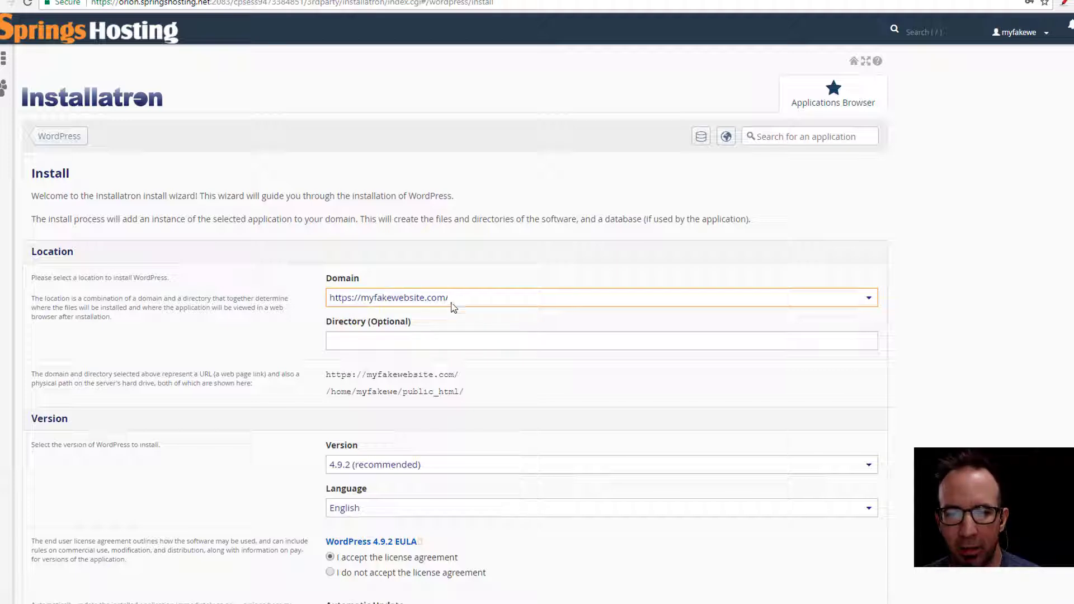
click(383, 338)
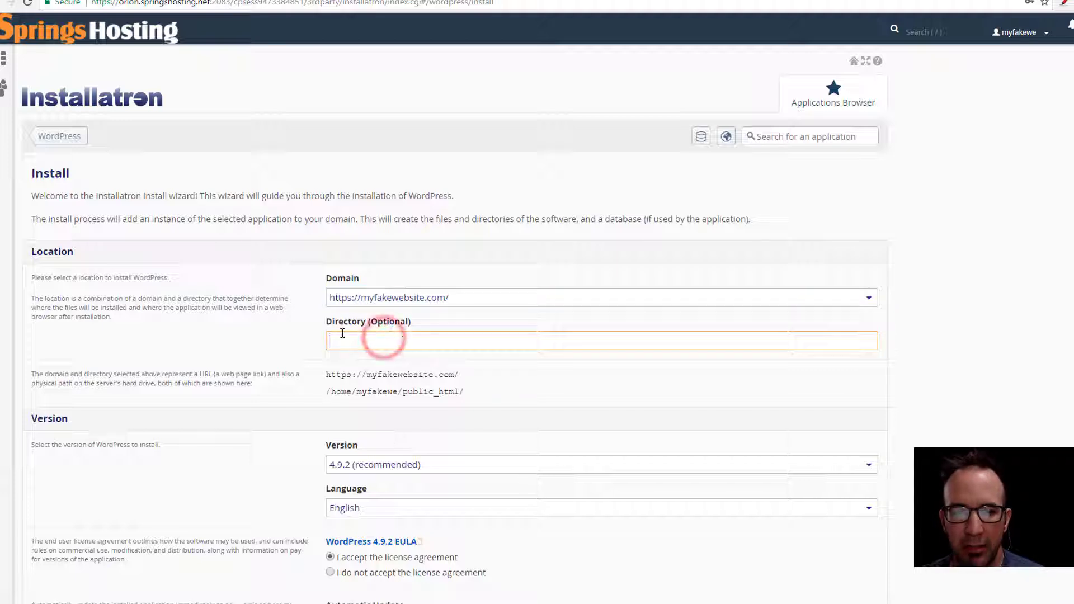
click(360, 343)
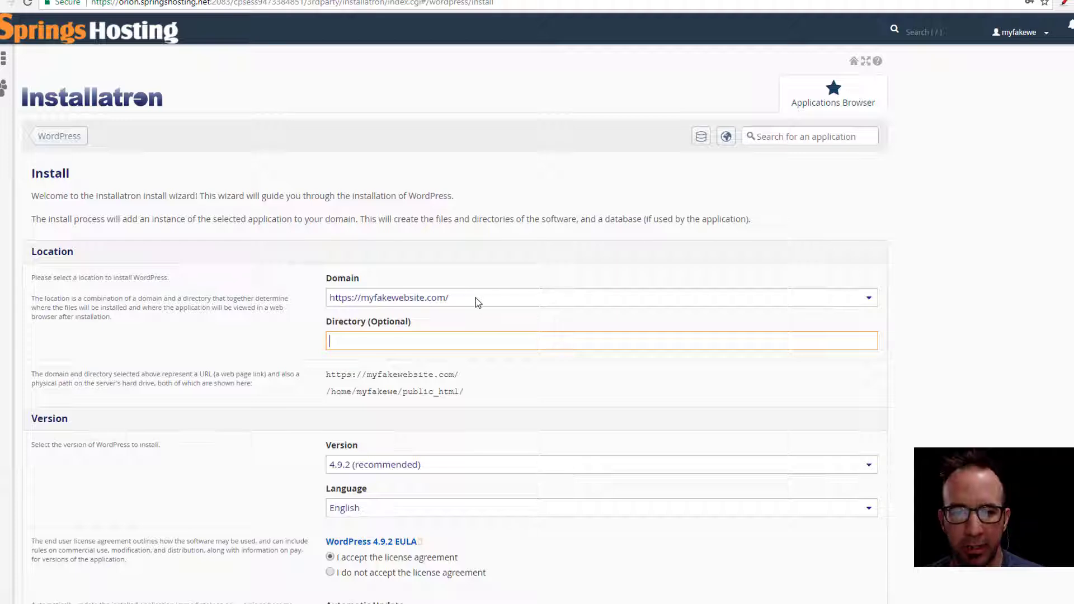
click(548, 385)
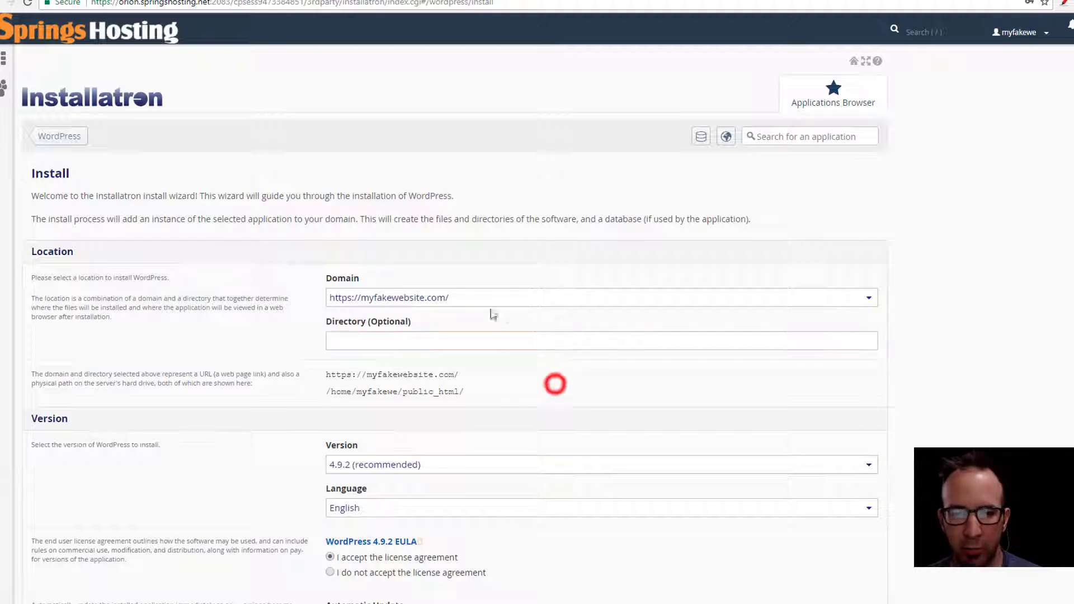
click(408, 341)
click(479, 298)
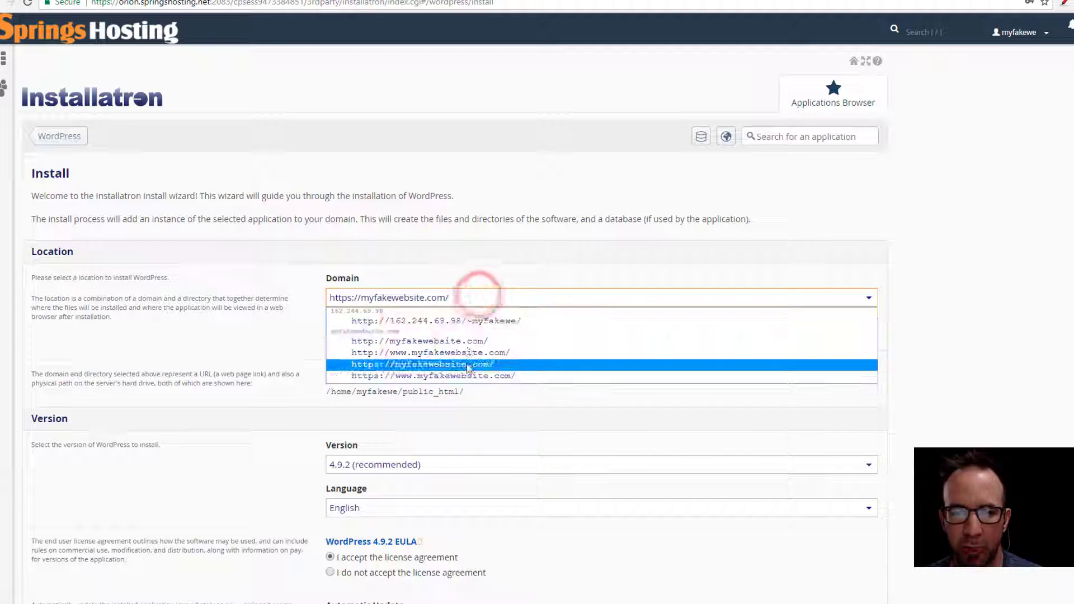
click(466, 364)
click(563, 412)
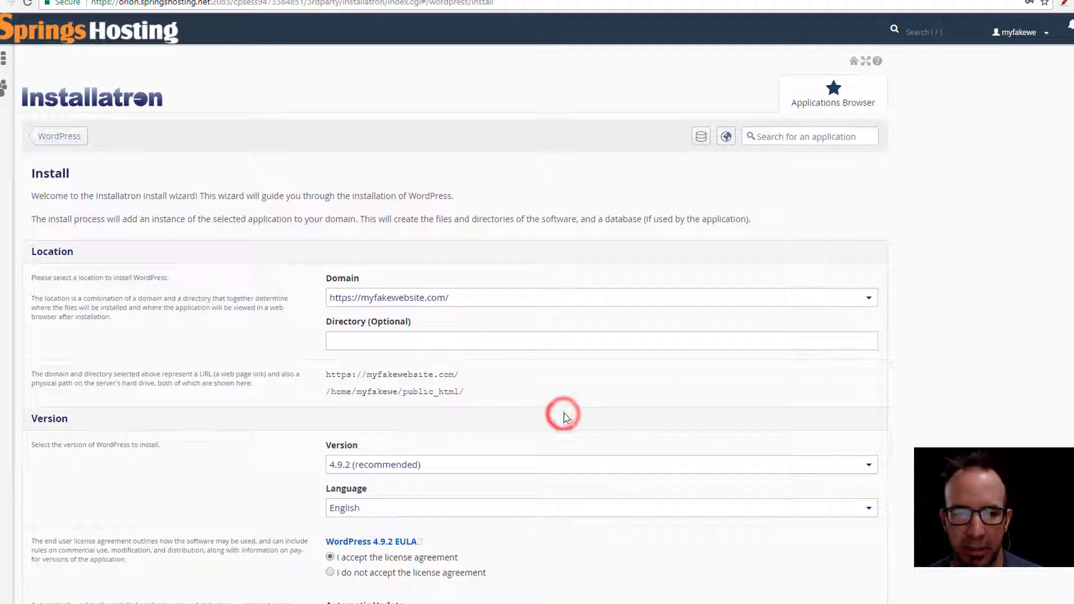
- Enter blog as the optional install directory under the chosen domain
click(395, 339)
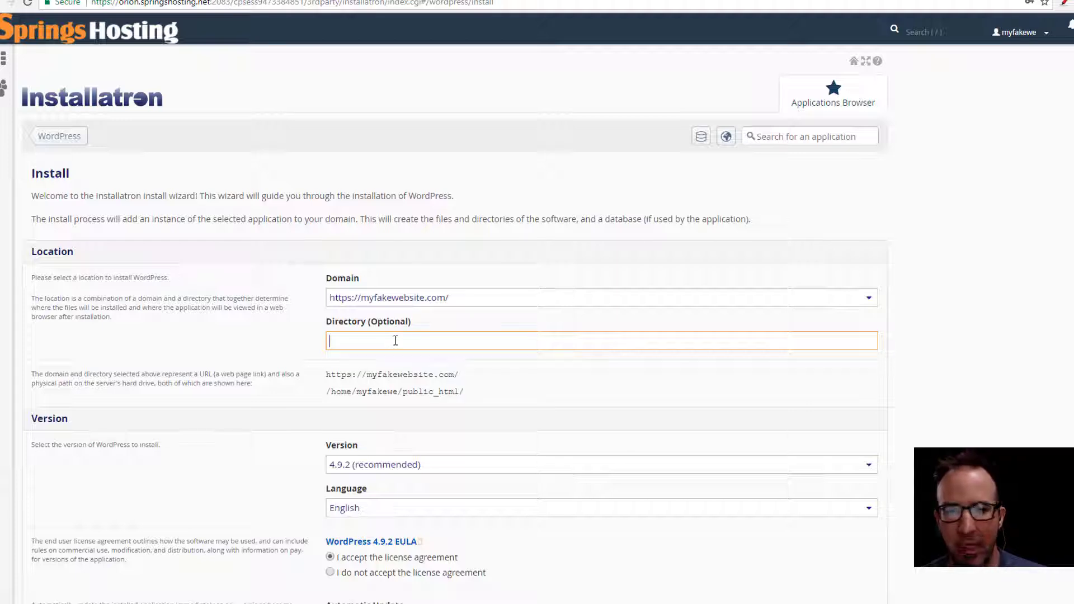
text(blog)
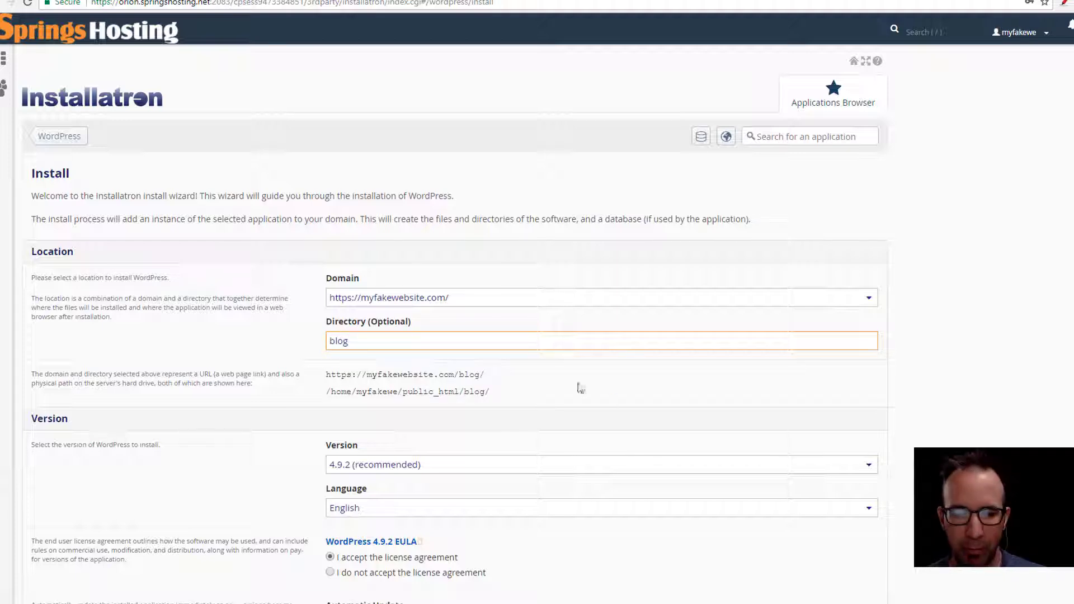
click(609, 398)
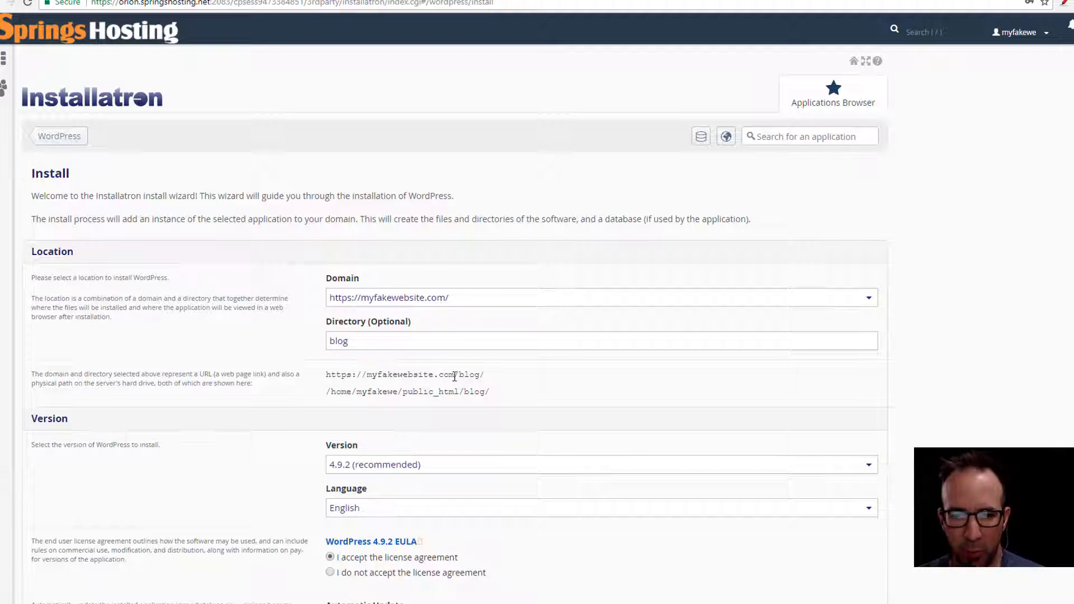
- Replace the install directory name with learning-center
double_click(371, 342)
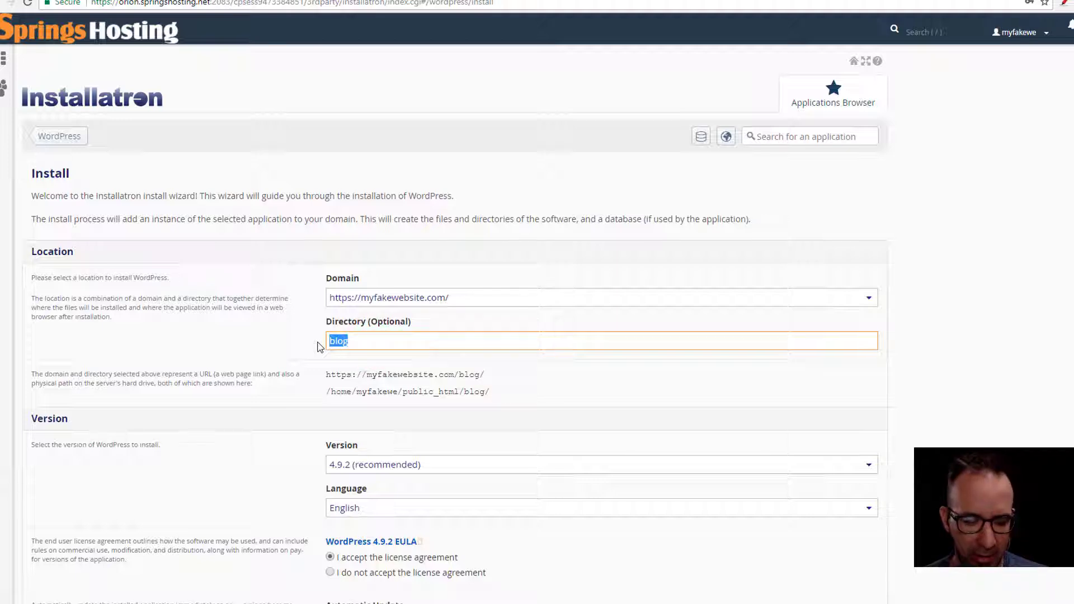
text(learning)
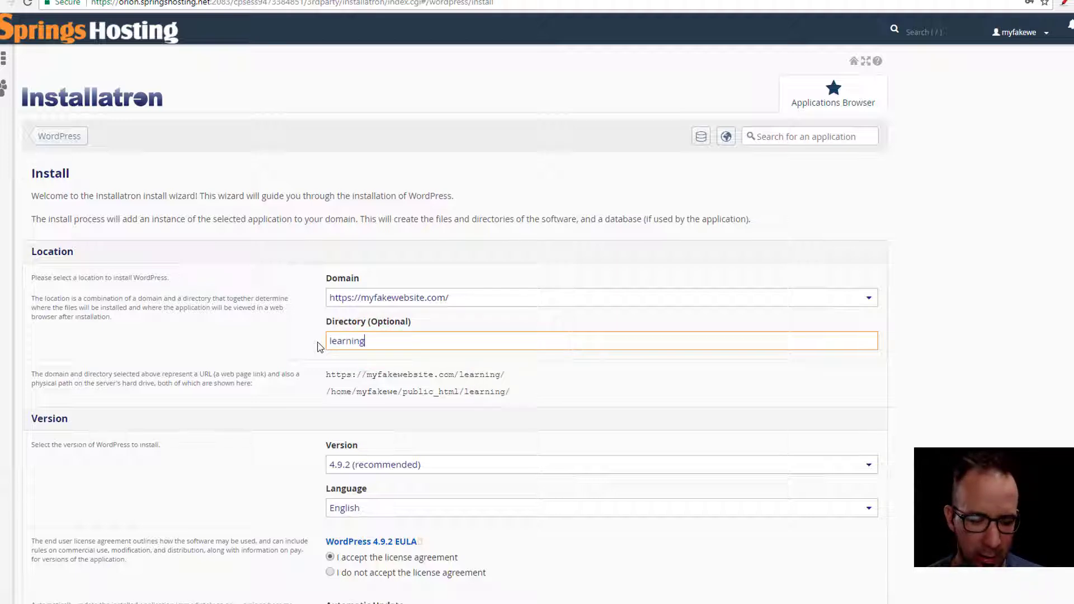
text(-center)
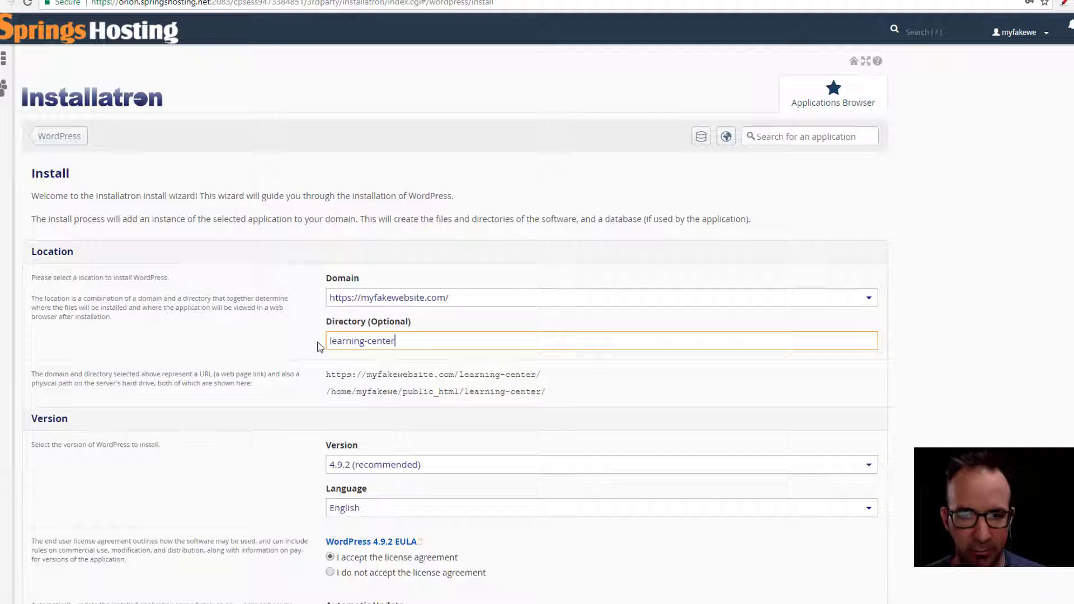
click(600, 370)
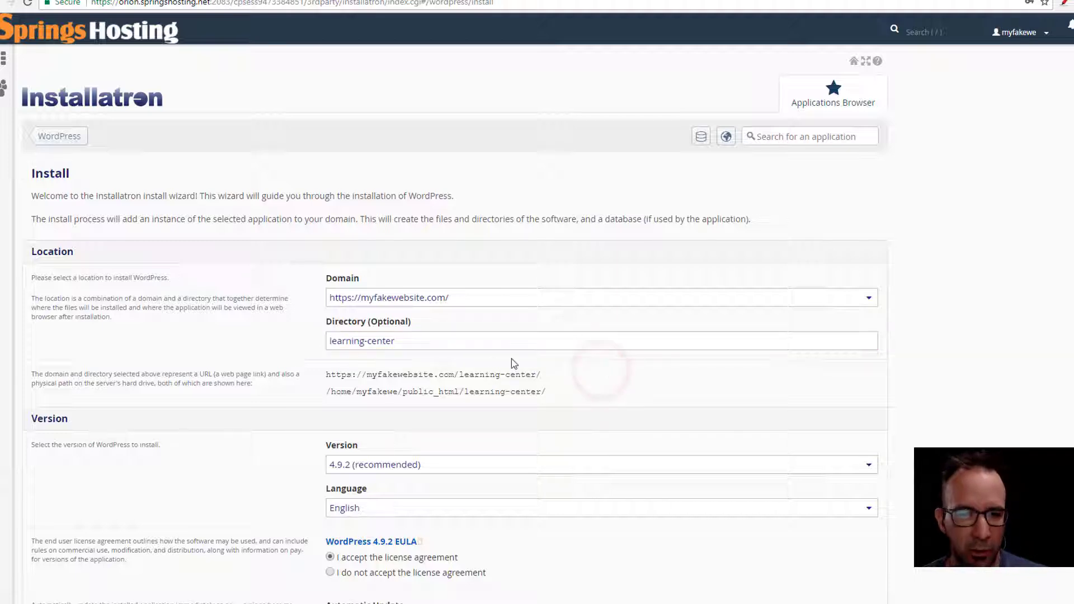
- Change the install directory name to articles, correcting the spelling
click(441, 341)
double_click(441, 341)
text(a)
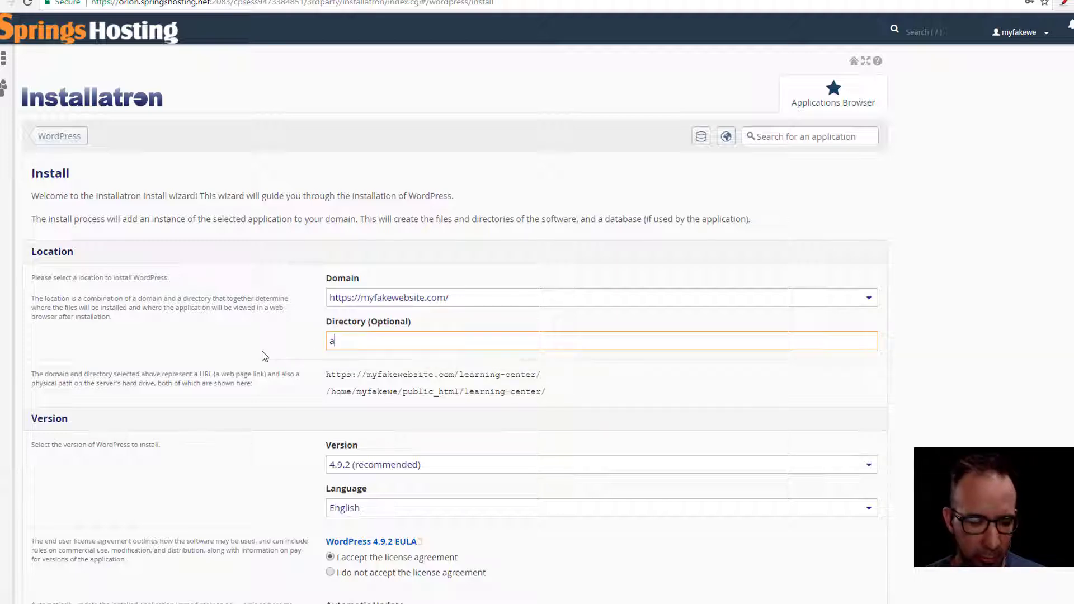
text(rtice)
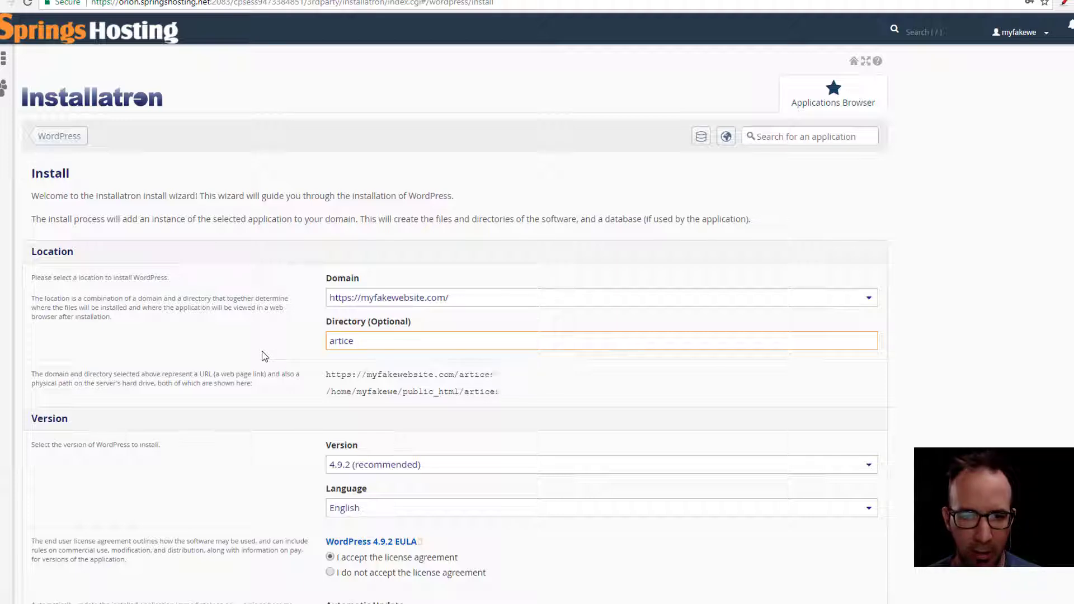
key(BackSpace)
text(tles)
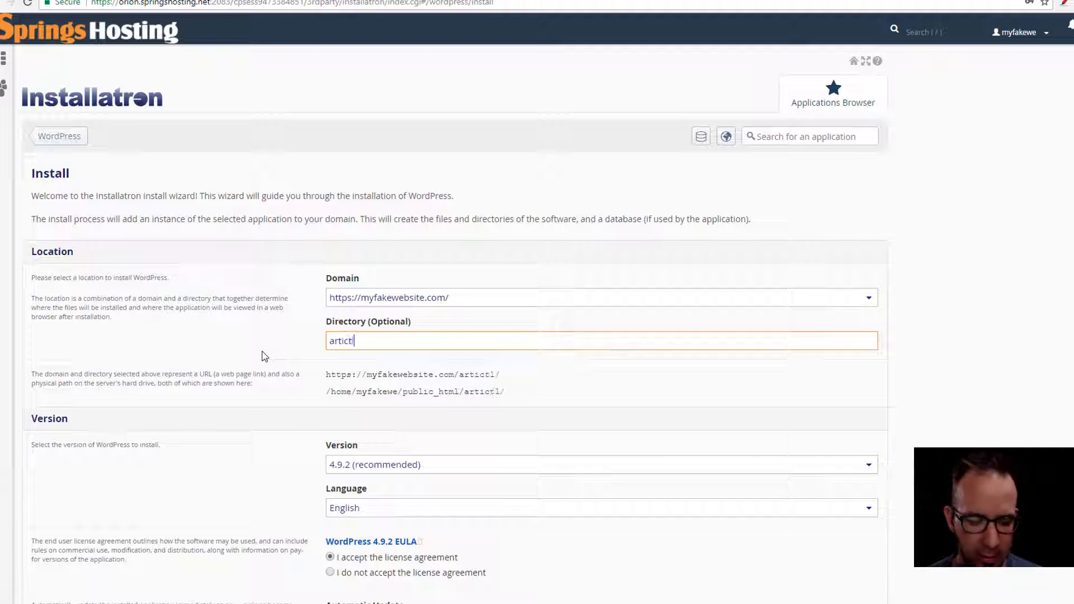
key(BackSpace)
key(BackSpace)
key(BackSpace)
key(BackSpace)
key(BackSpace)
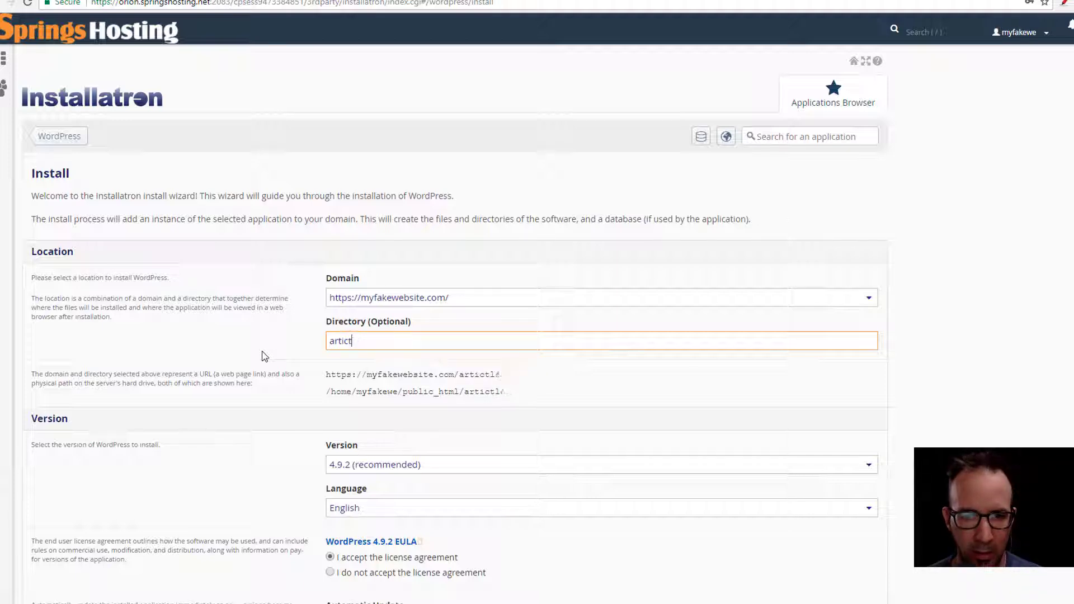
text(cles)
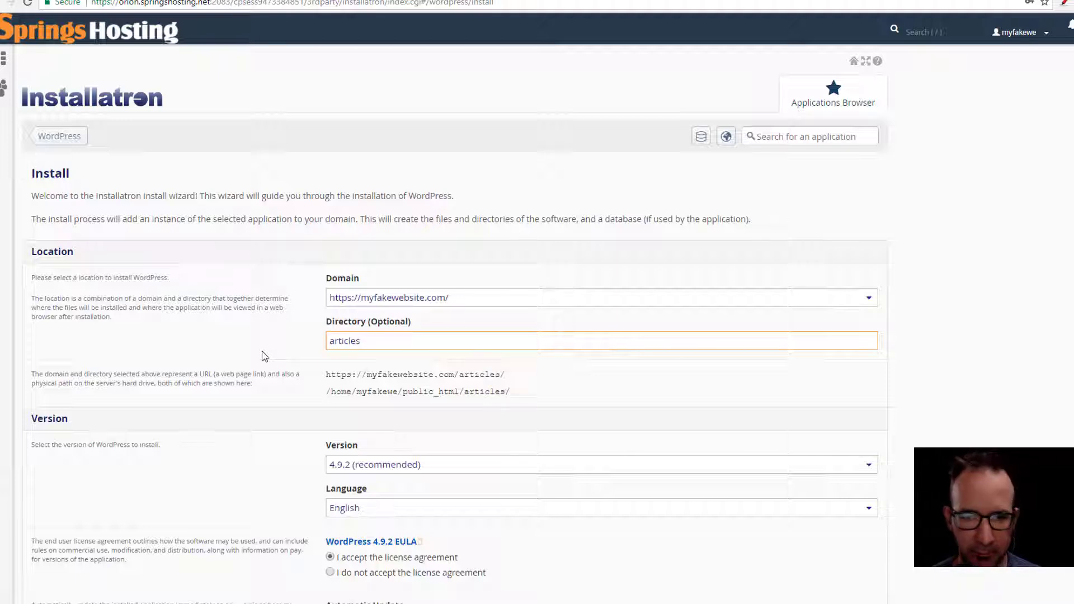
click(511, 377)
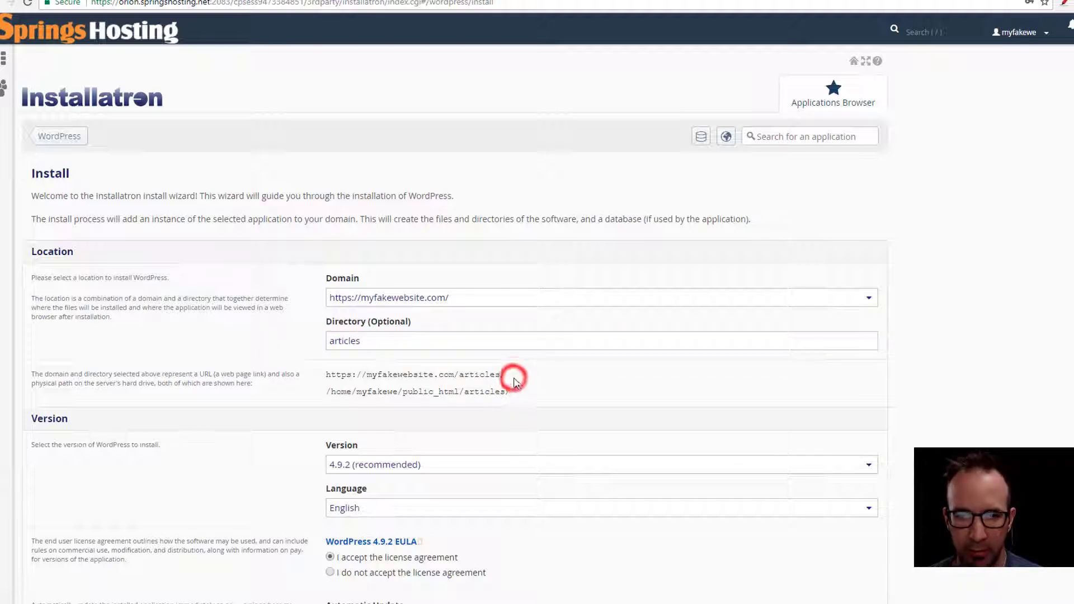
click(576, 378)
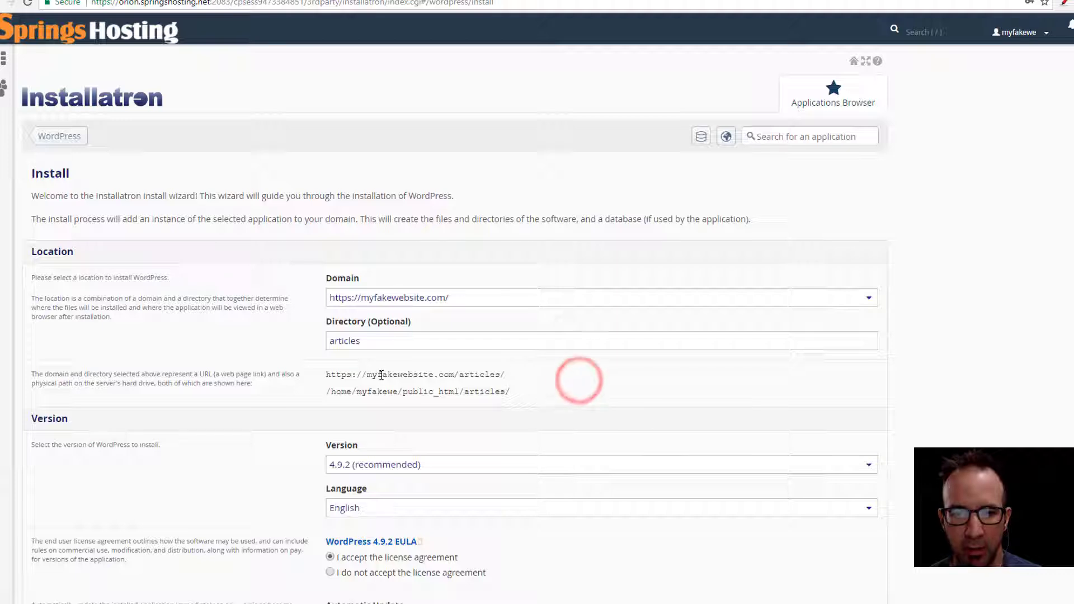
- Replace the articles directory with blog, and clear the directory again to target the domain root
double_click(392, 340)
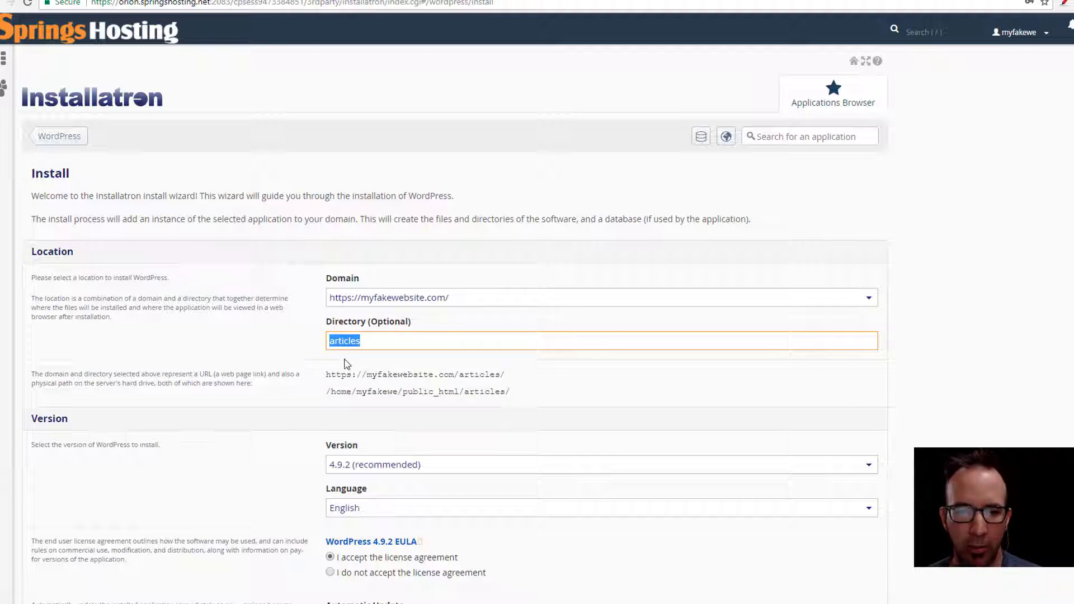
key(BackSpace)
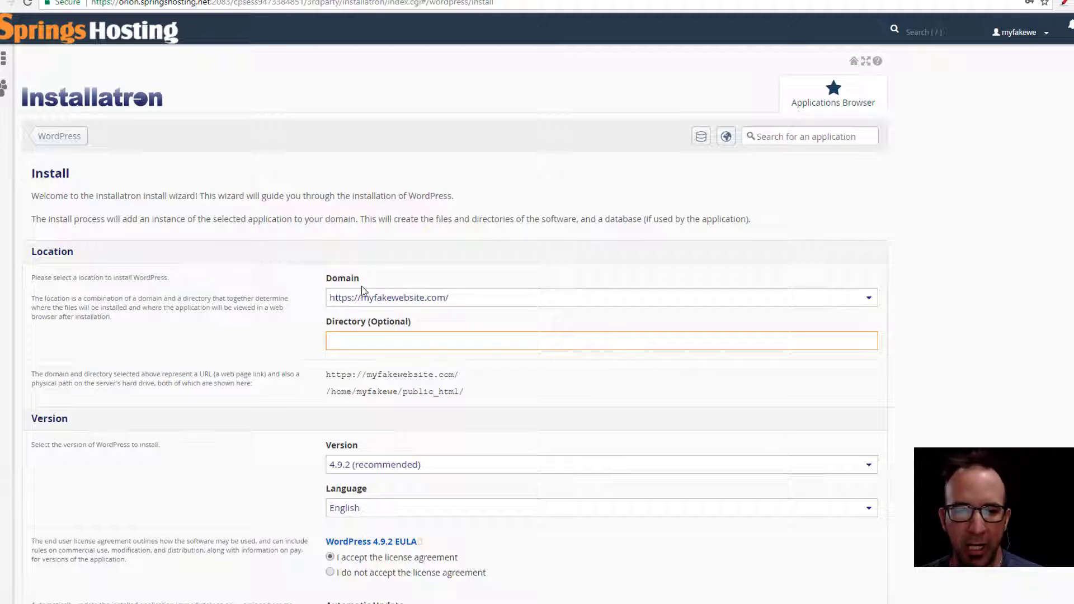
click(349, 344)
text(blog)
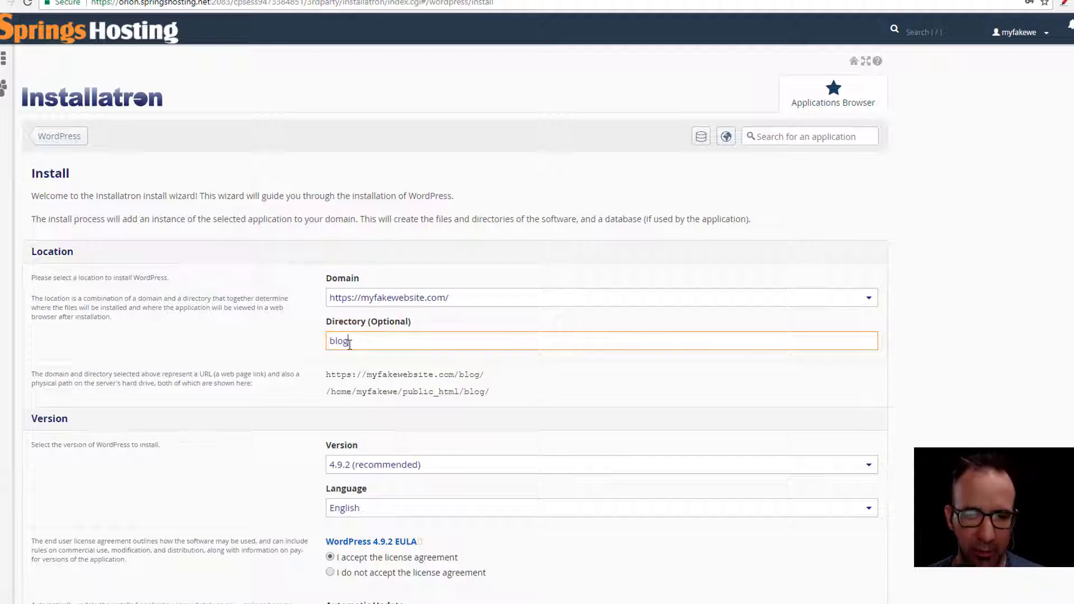
click(604, 374)
drag(349, 340, 322, 341)
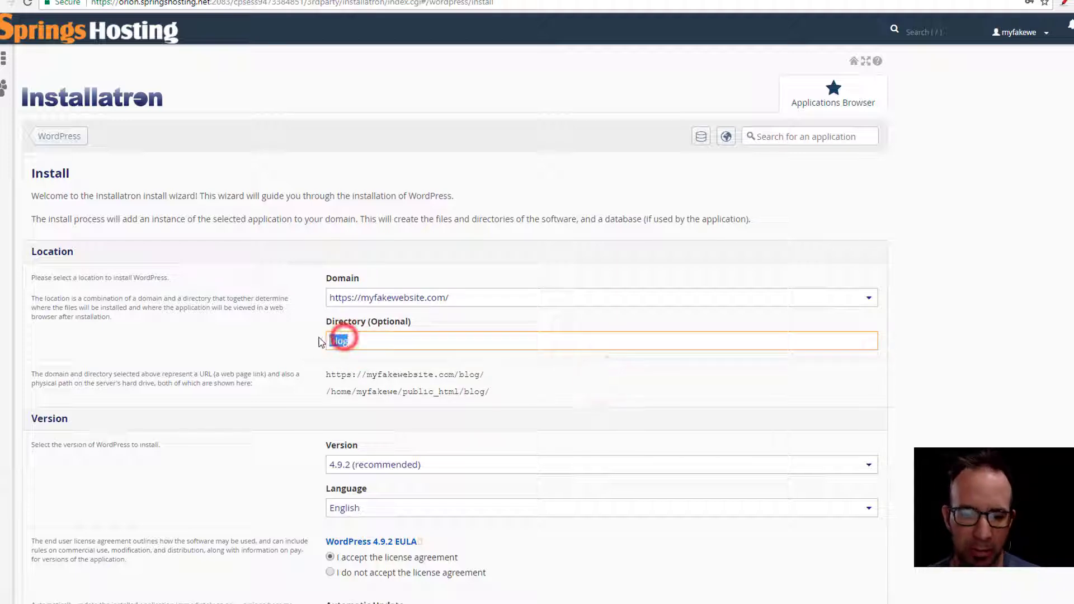
key(BackSpace)
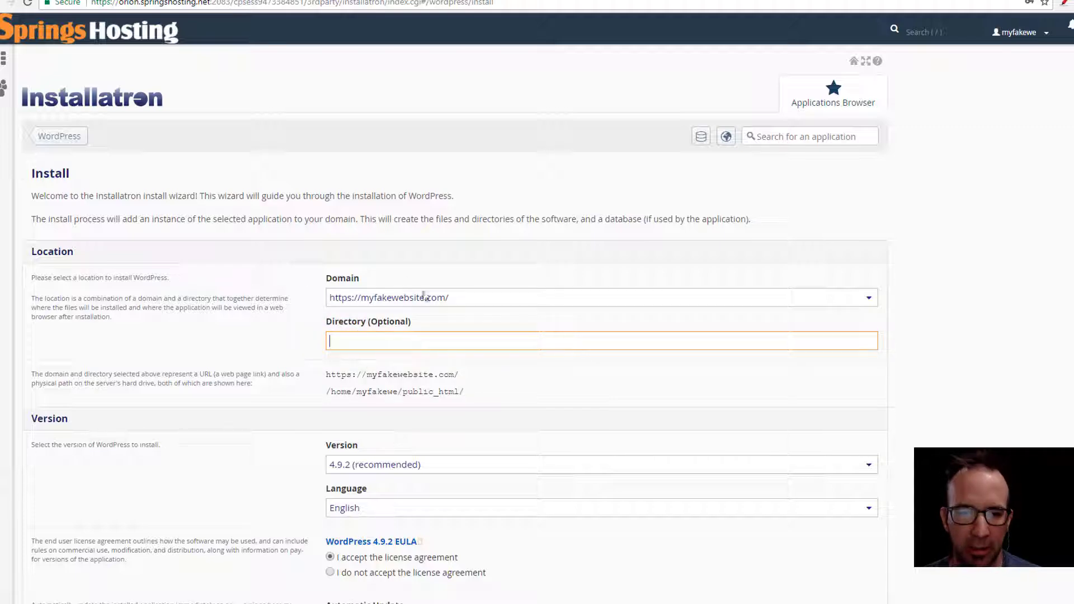
- In the WordPress settings, extend the default administrator username admin with the administrator's first name
scroll(532, 359, down, 2)
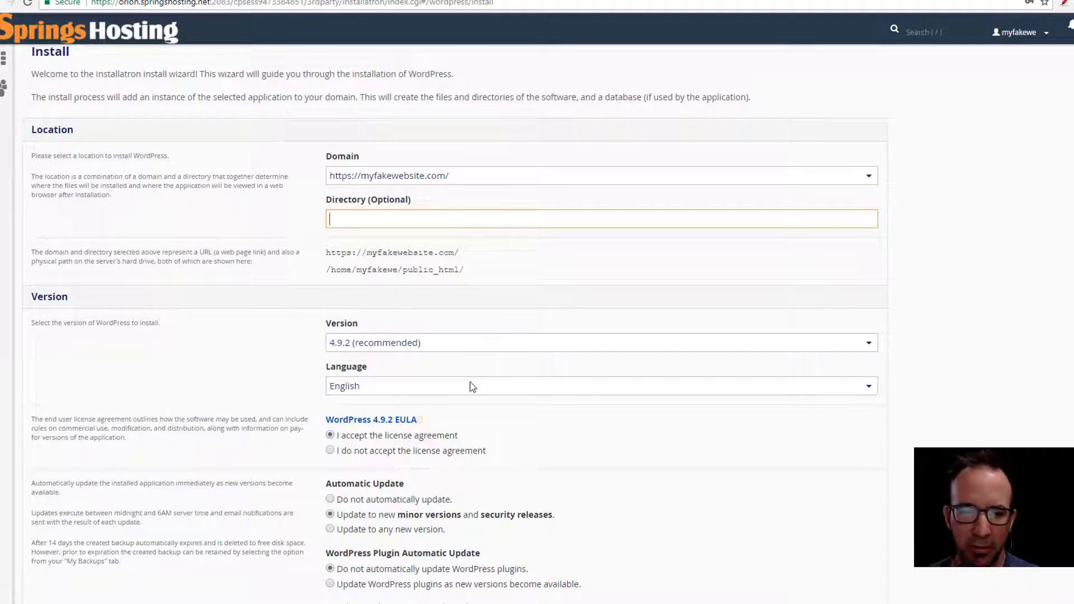
scroll(470, 381, down, 2)
scroll(597, 396, down, 1)
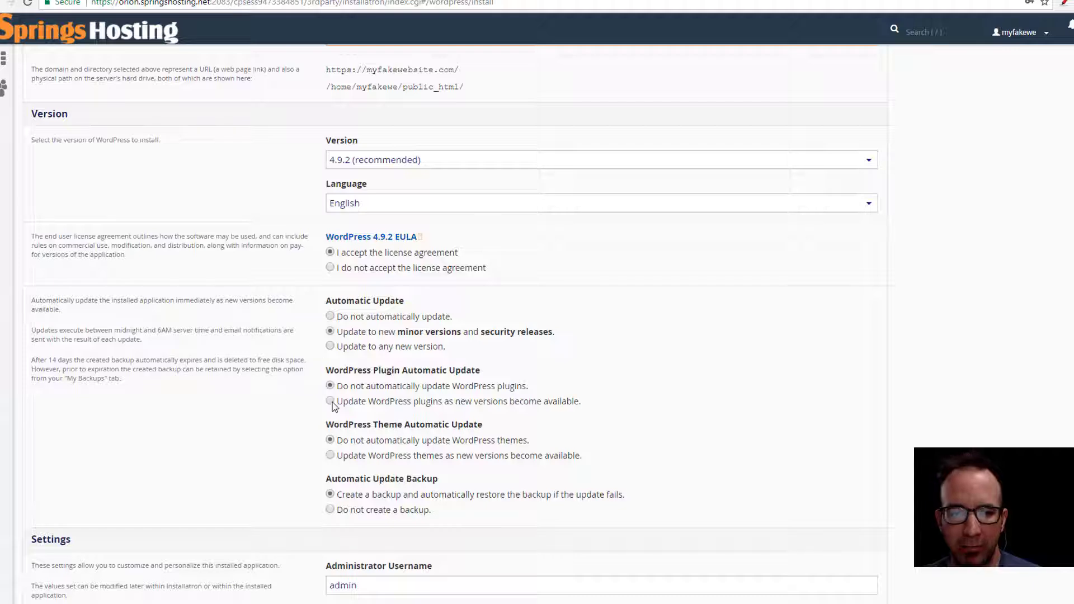
scroll(354, 406, down, 2)
scroll(545, 353, down, 3)
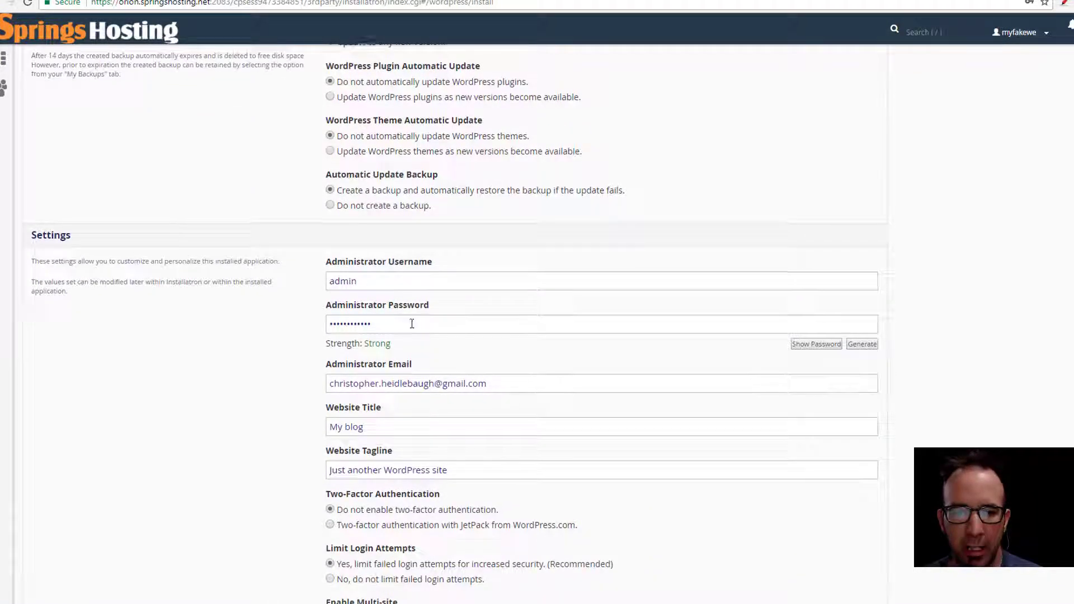
scroll(391, 307, up, 1)
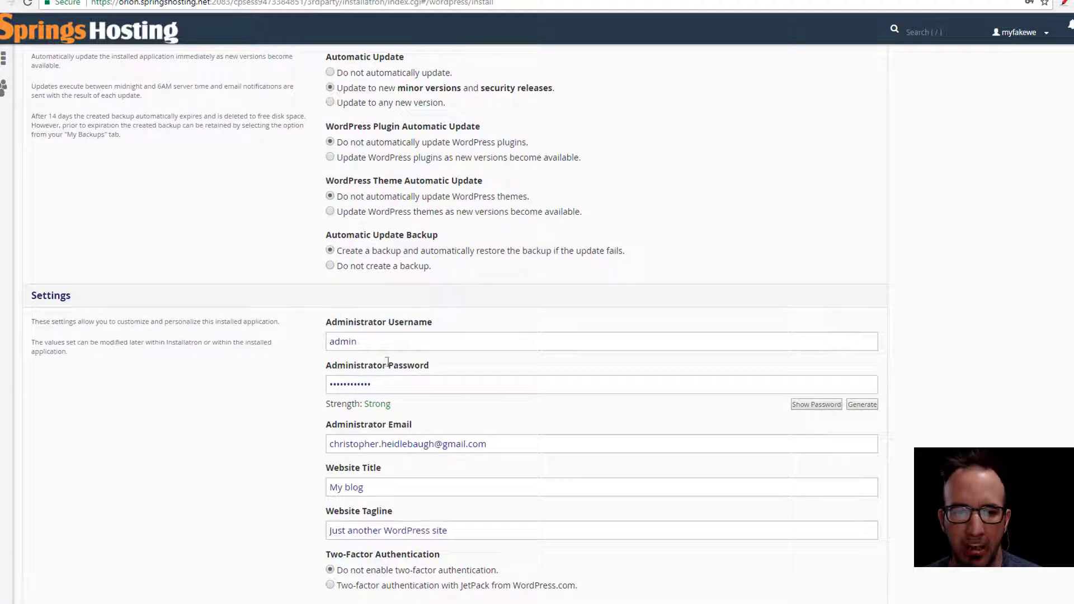
click(366, 341)
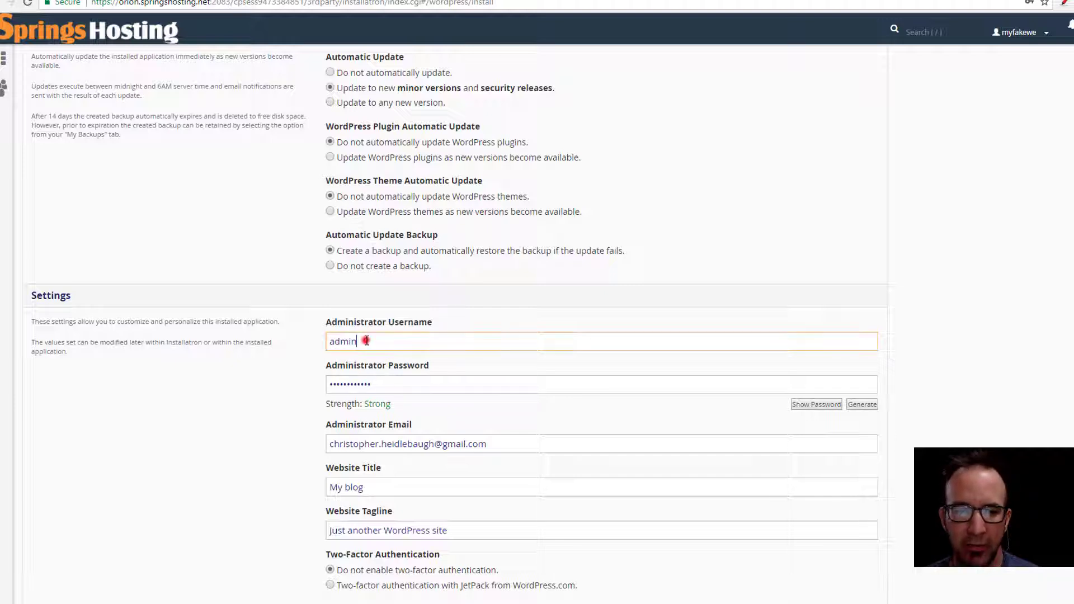
text(c)
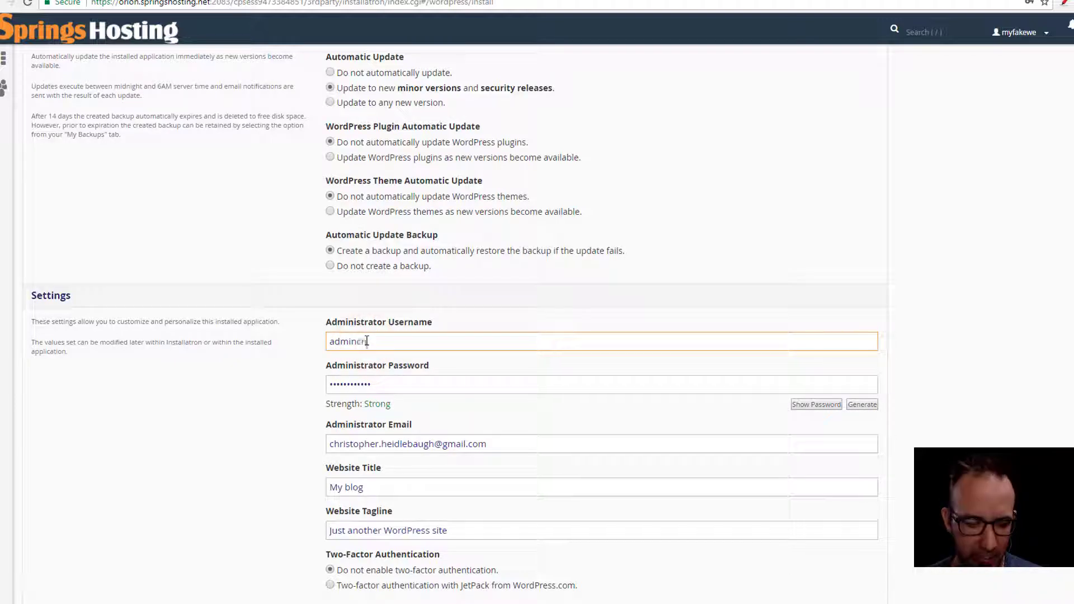
text(hris)
click(322, 361)
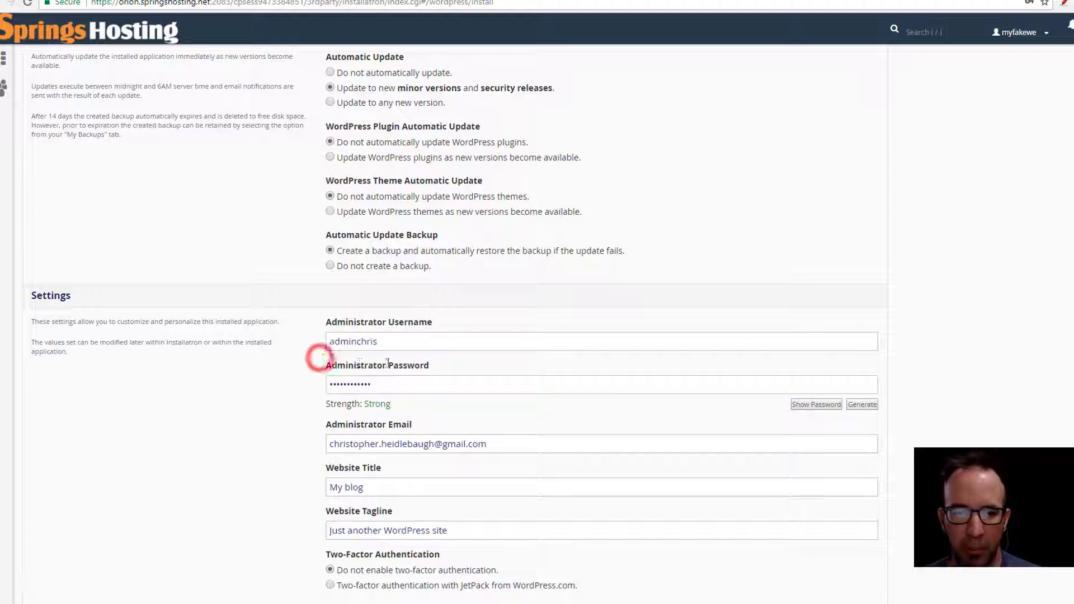
- Clear the administrator email and review the remaining WordPress install settings down to the advanced options
scroll(447, 383, down, 1)
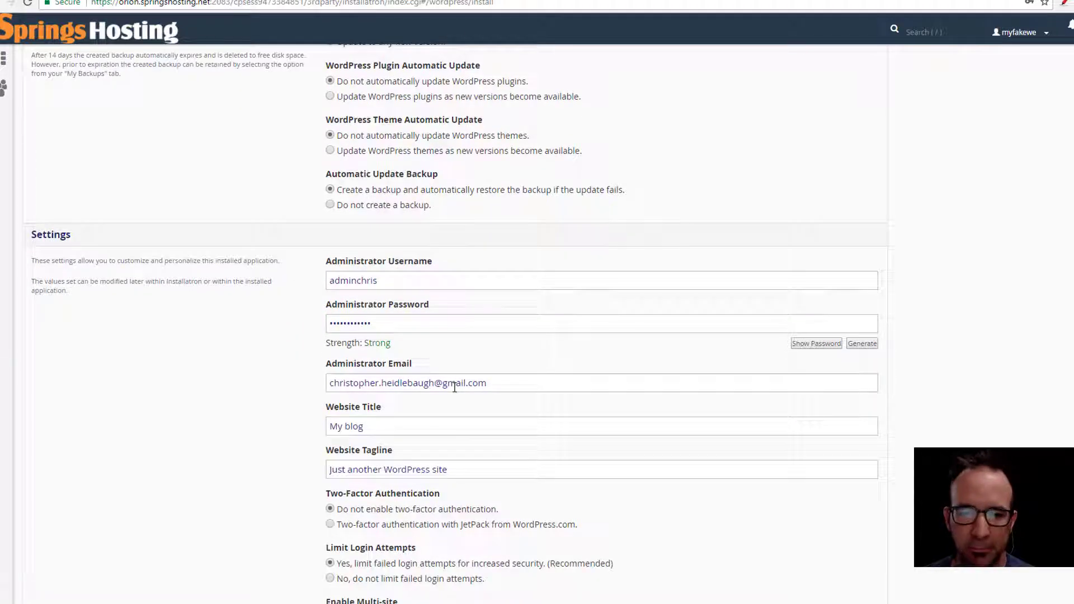
scroll(475, 427, down, 3)
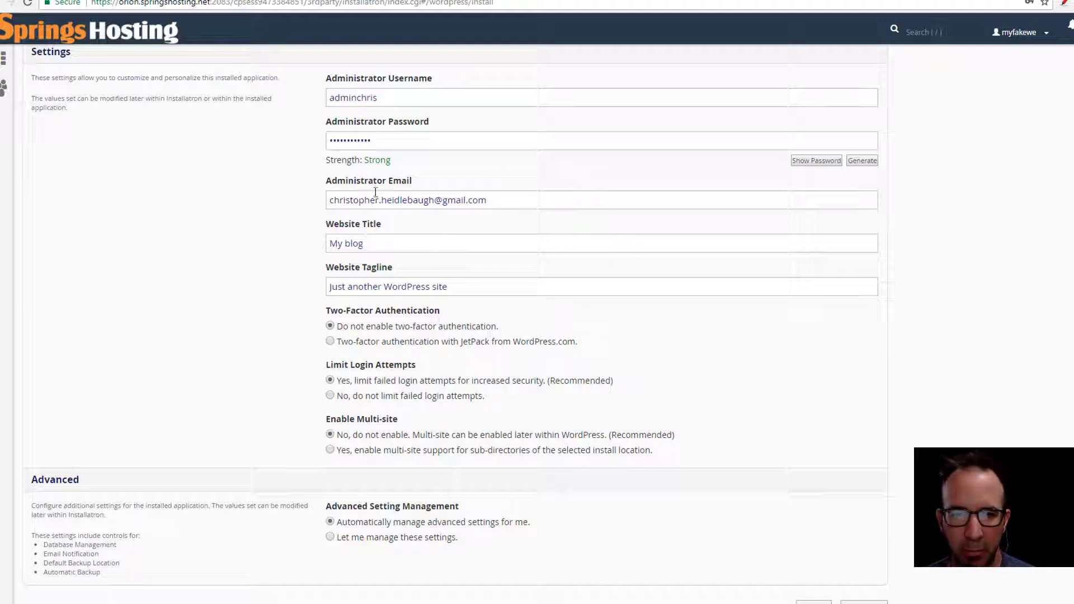
click(430, 201)
triple_click(429, 200)
key(BackSpace)
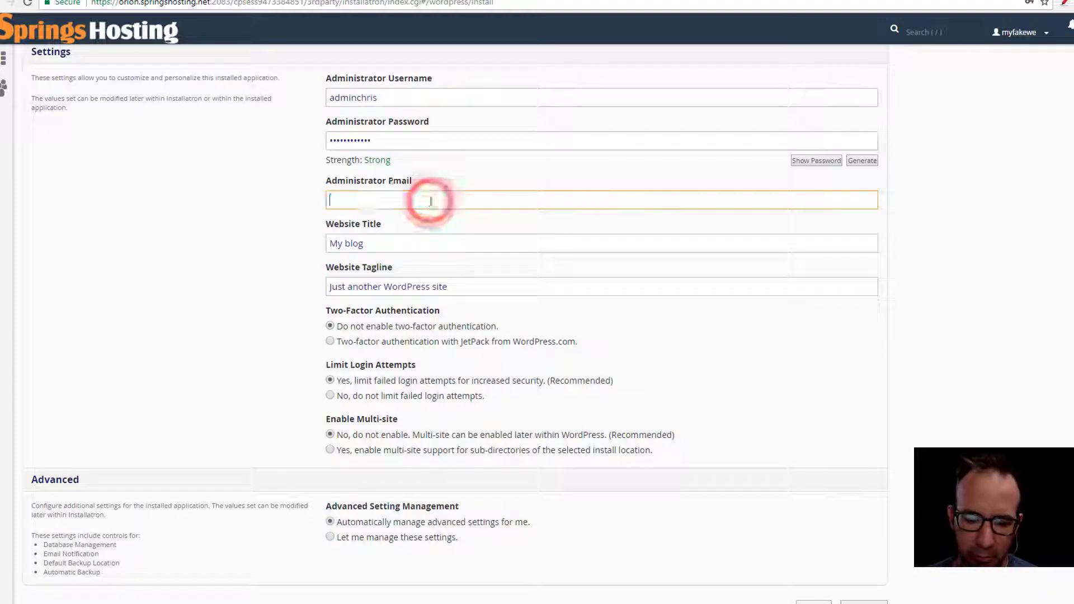
click(377, 242)
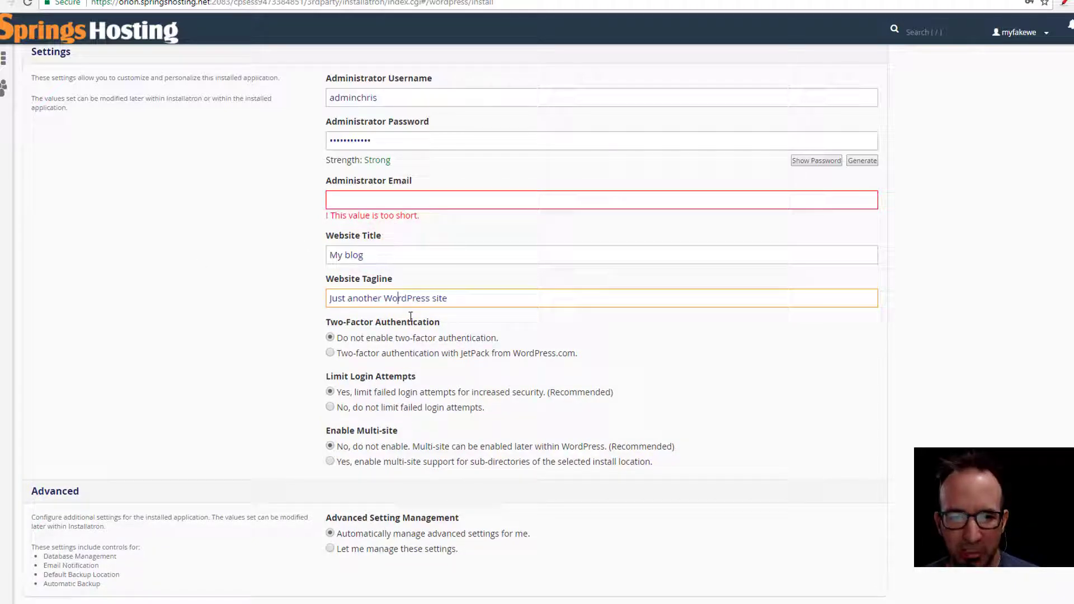
scroll(420, 302, down, 2)
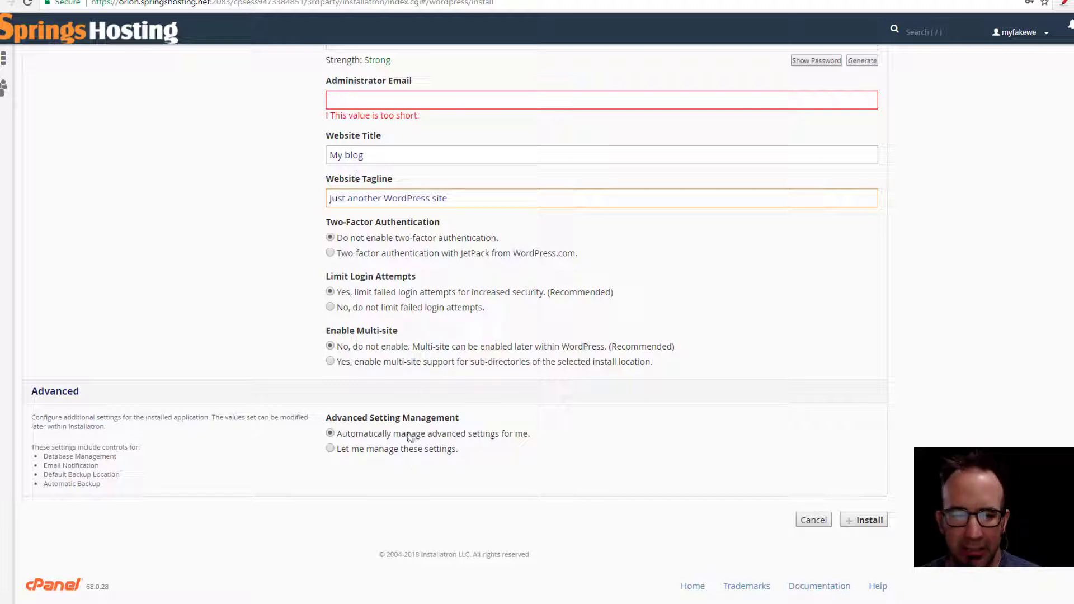
- Leave the WordPress install wizard without installing and log in to cPanel again with the prefilled credentials
scroll(406, 428, up, 15)
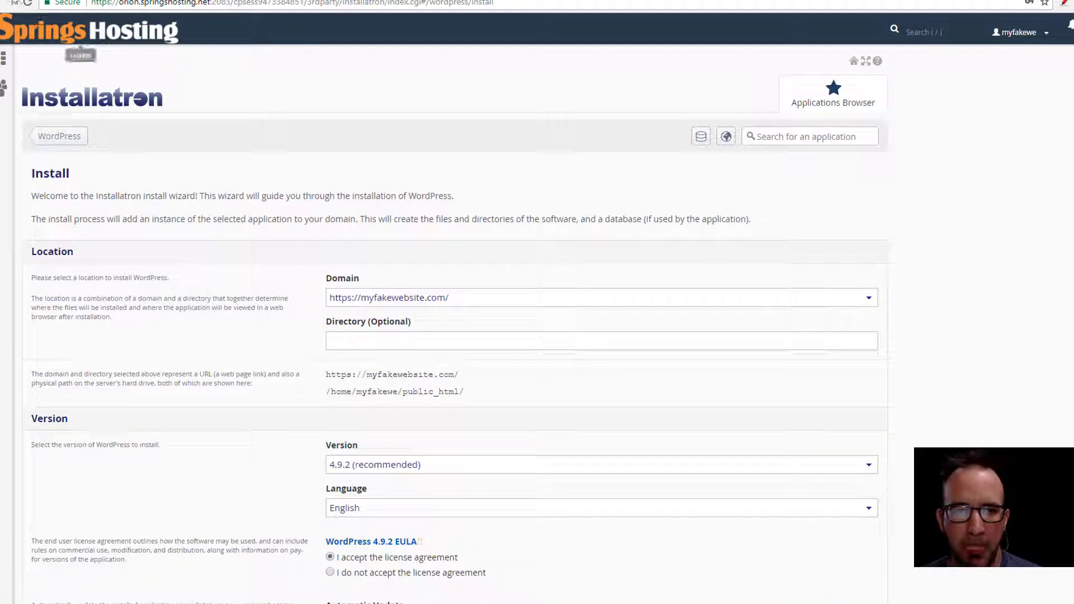
click(13, 2)
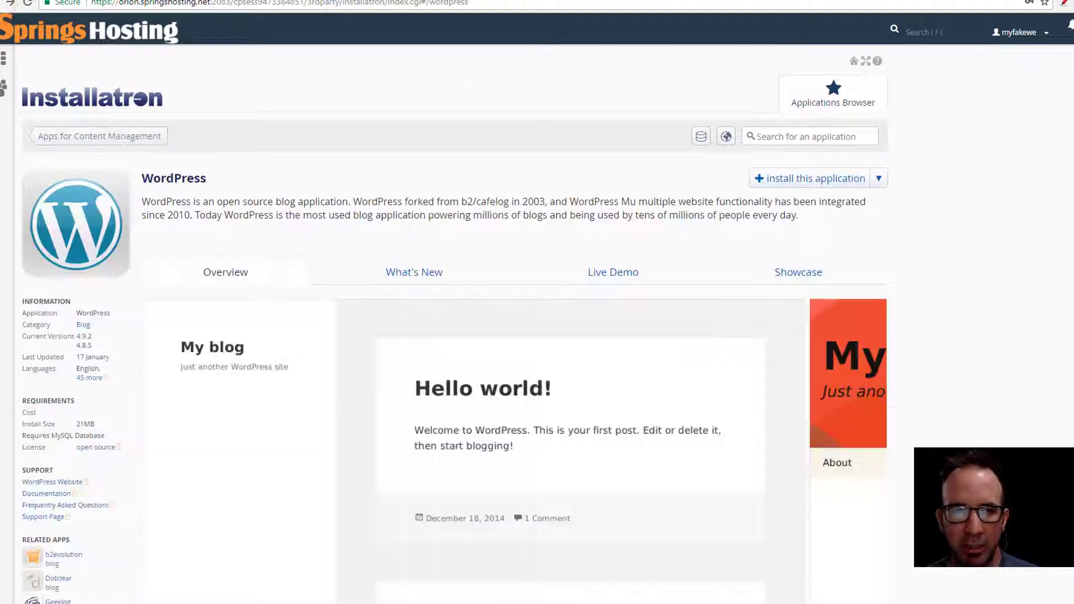
click(11, 3)
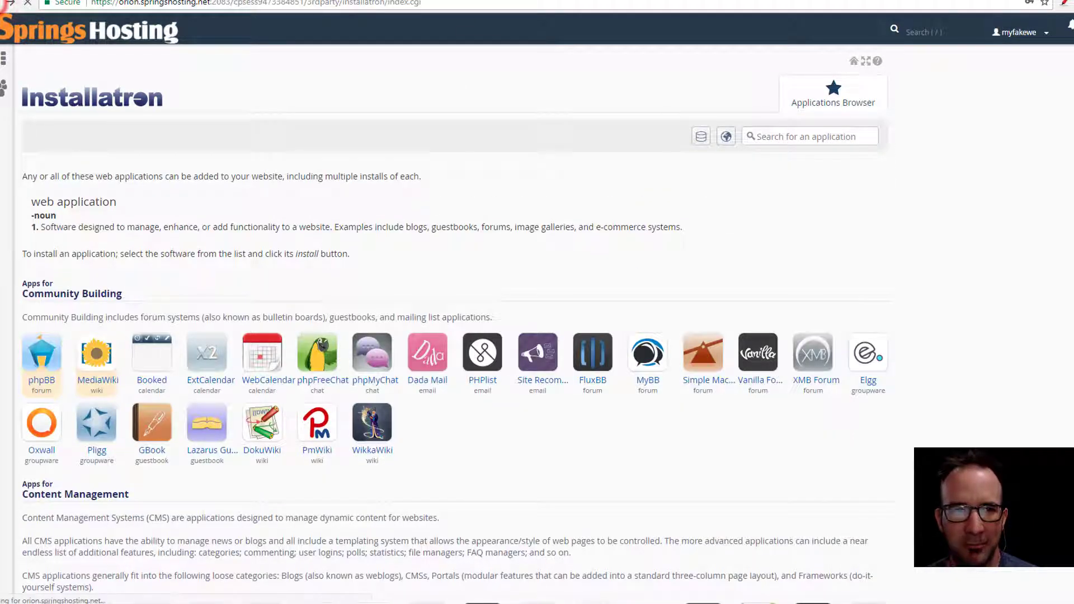
click(11, 3)
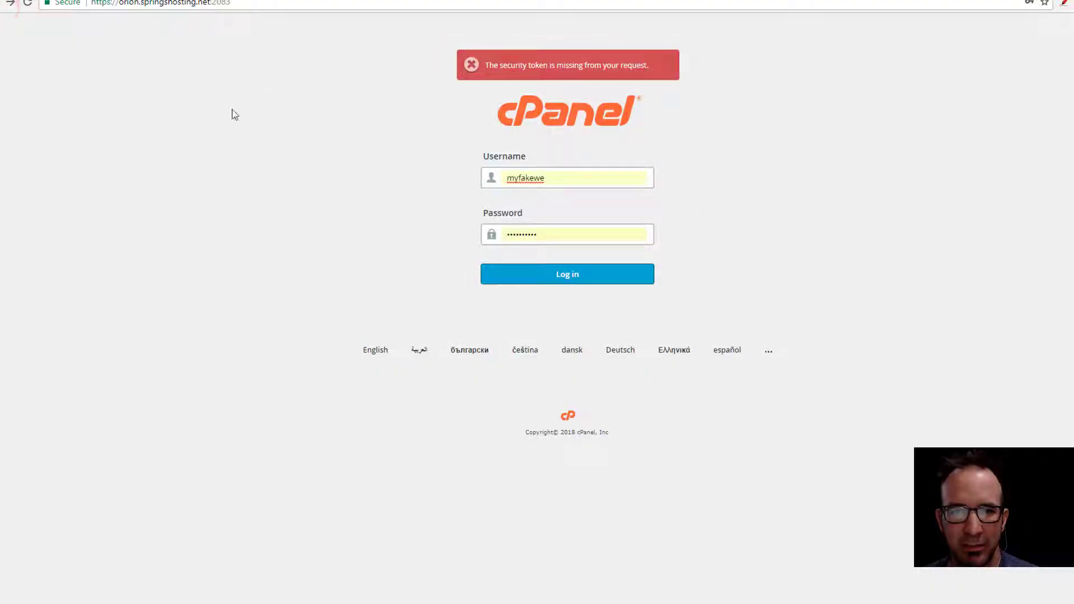
click(543, 282)
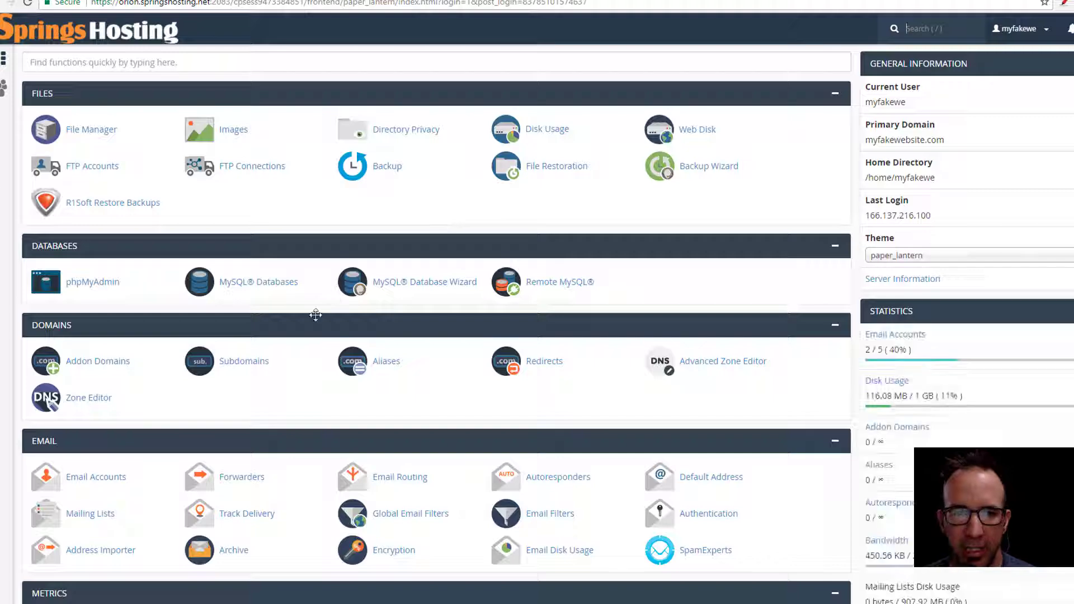
- Open the Installatron Applications Installer from the cPanel home page and start a new WordPress installation
scroll(314, 313, down, 5)
scroll(392, 204, up, 3)
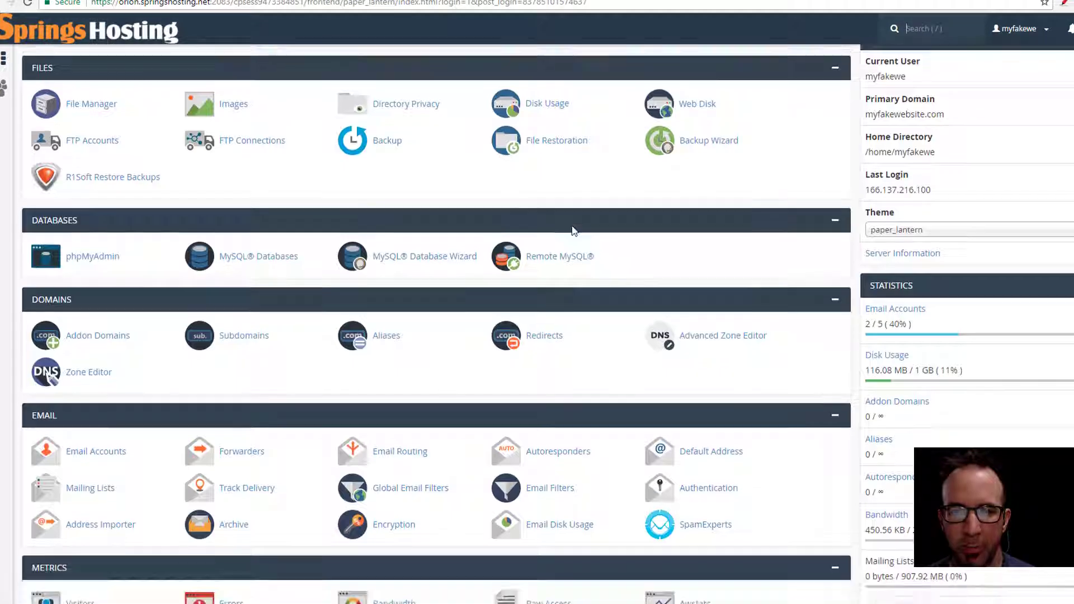
scroll(575, 232, down, 3)
key(slash)
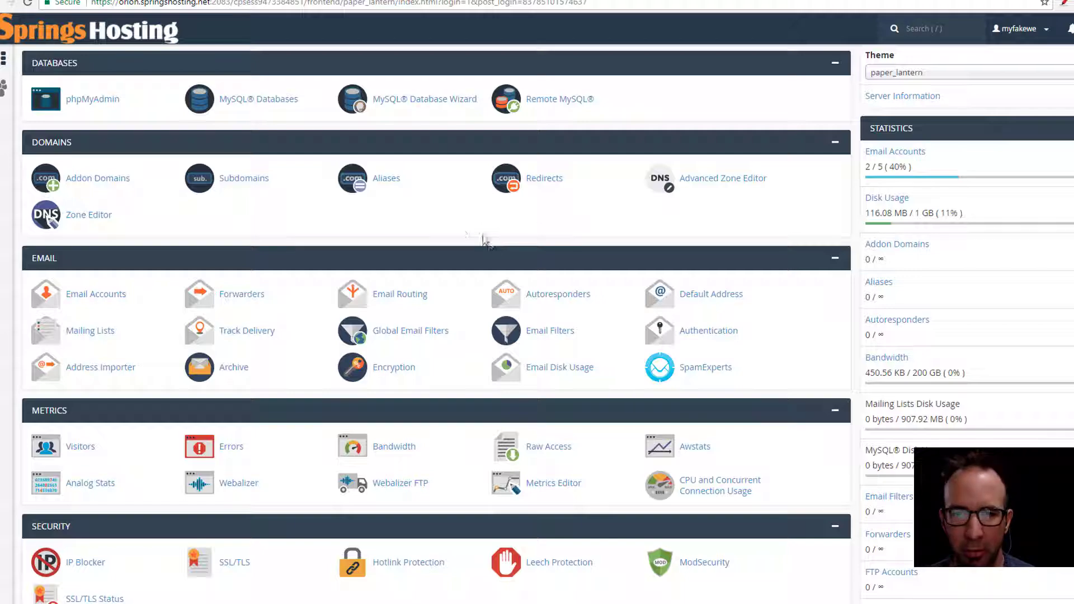
scroll(403, 217, down, 8)
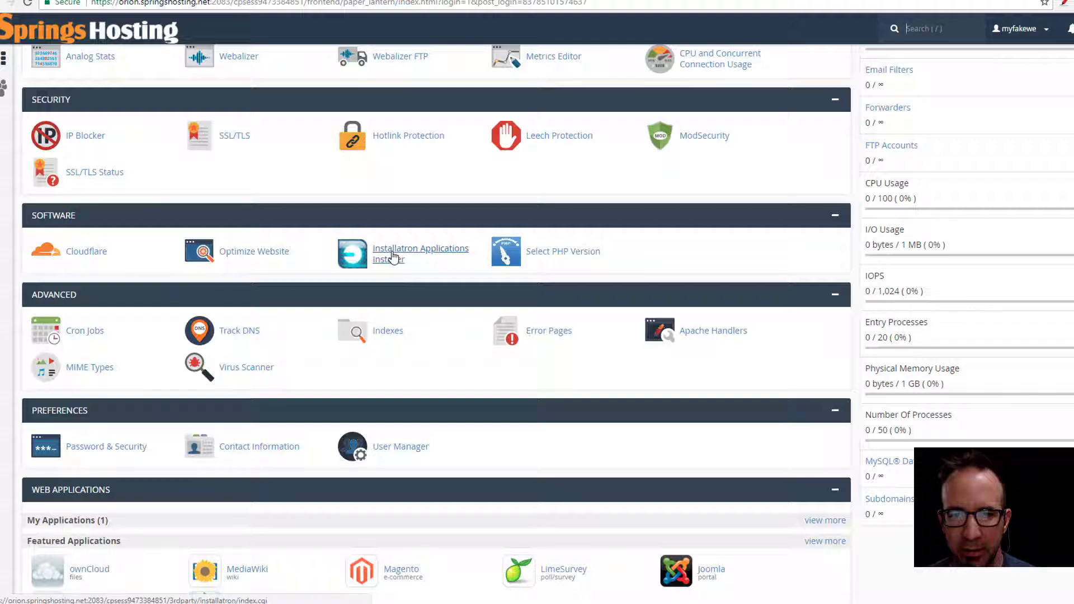
click(393, 257)
scroll(394, 256, down, 5)
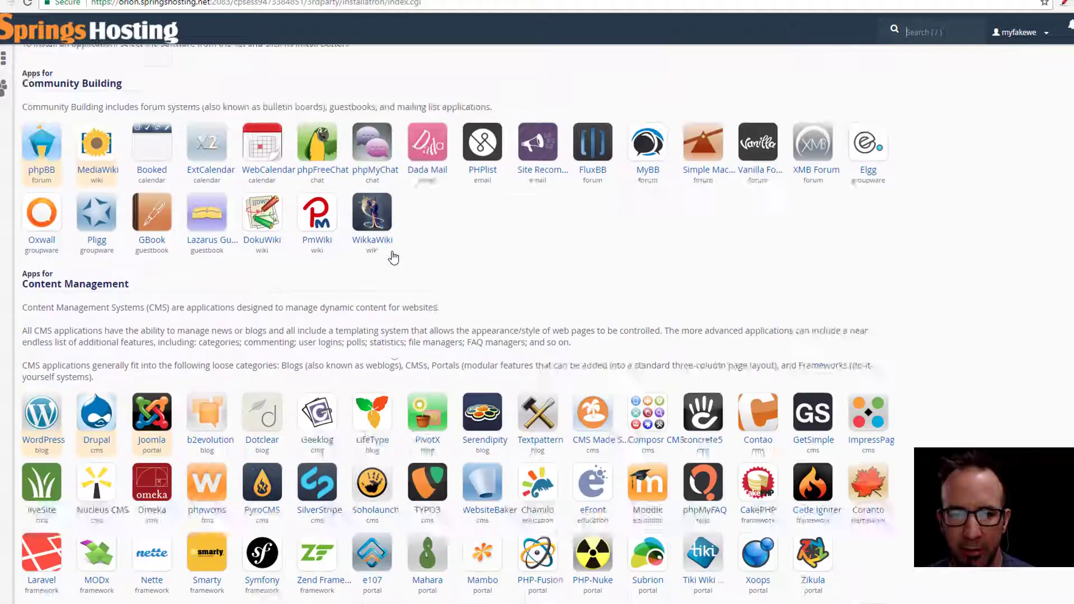
click(45, 334)
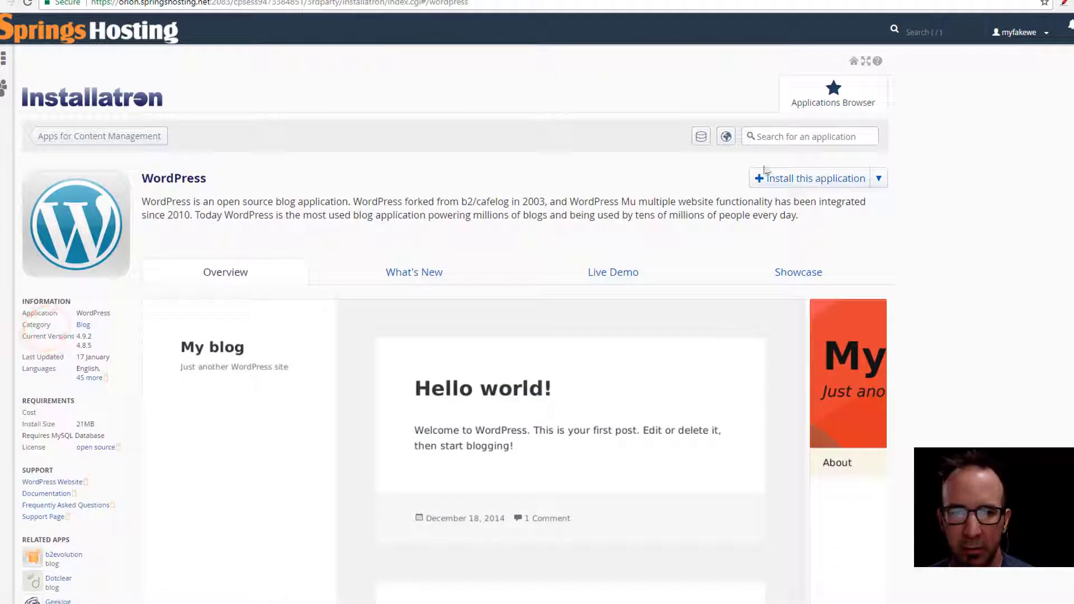
click(793, 183)
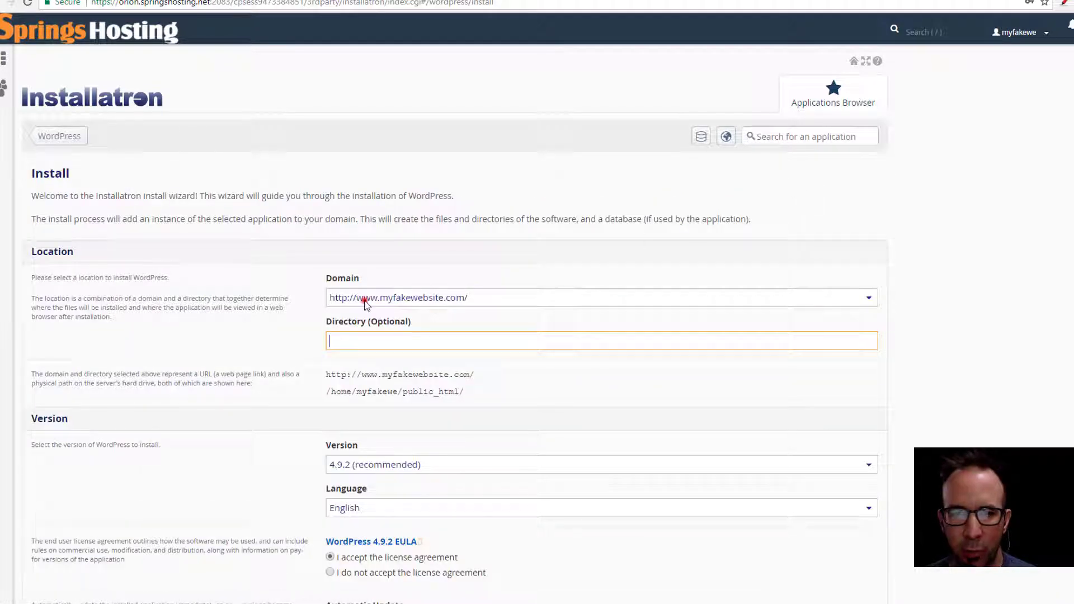
click(364, 302)
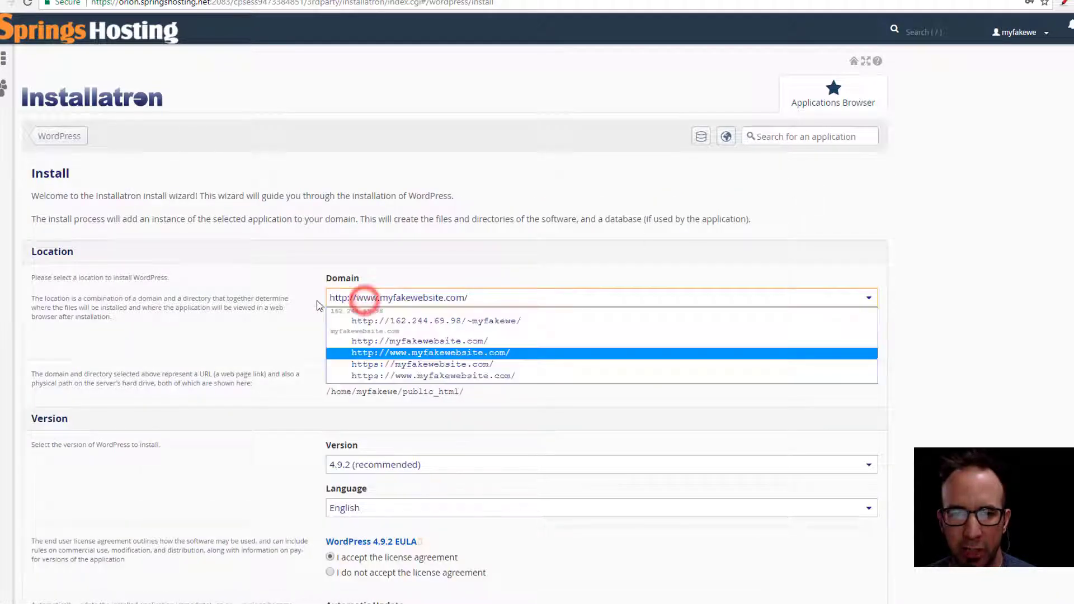
click(428, 365)
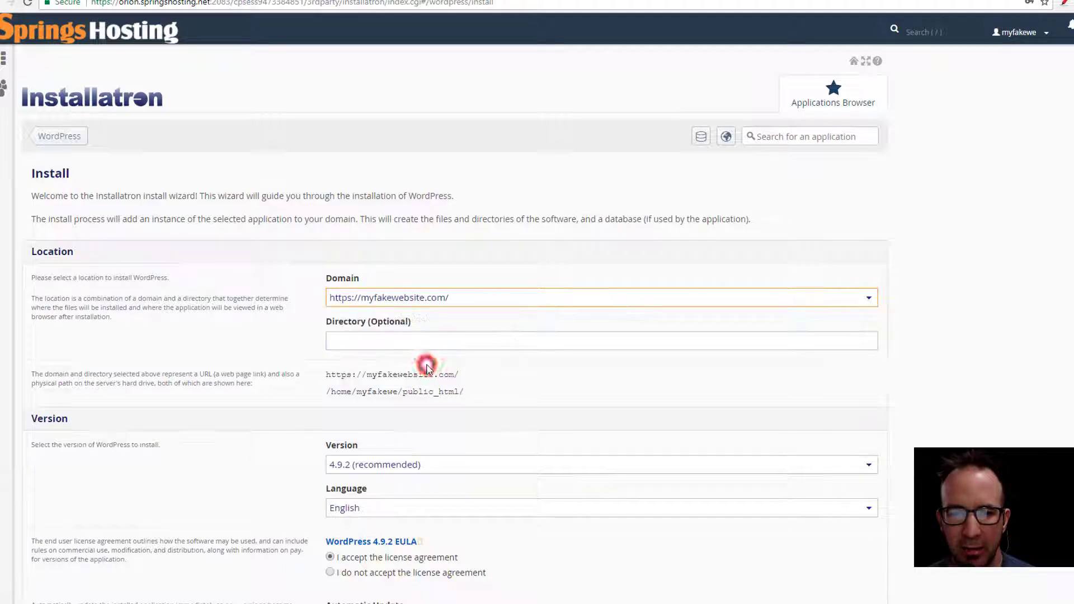
click(471, 339)
click(473, 298)
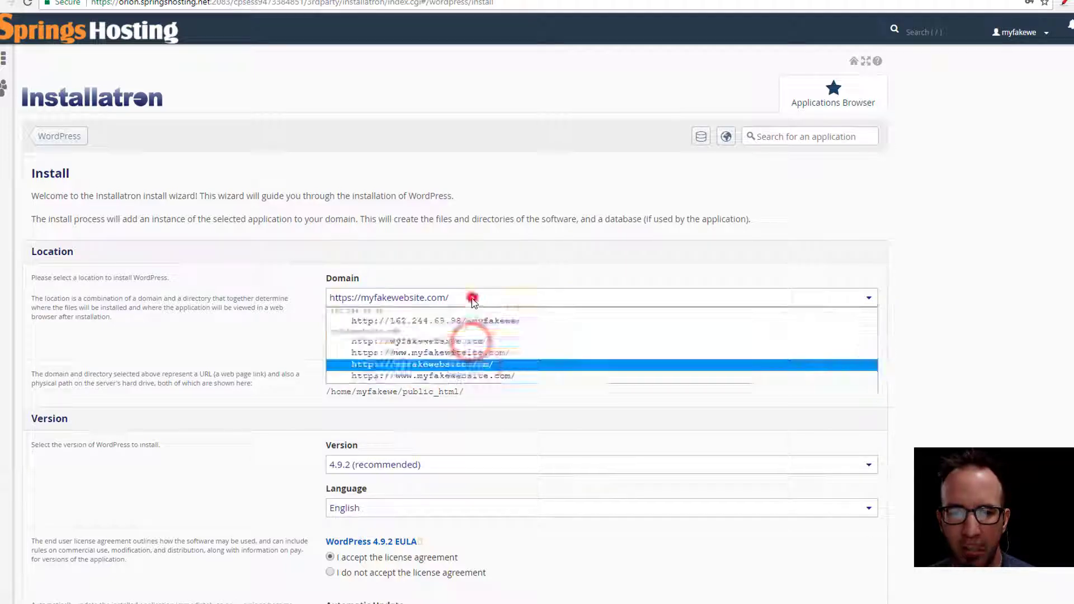
click(437, 364)
- Keep the administrator username admin and replace the generated administrator password with a custom one
scroll(471, 320, down, 10)
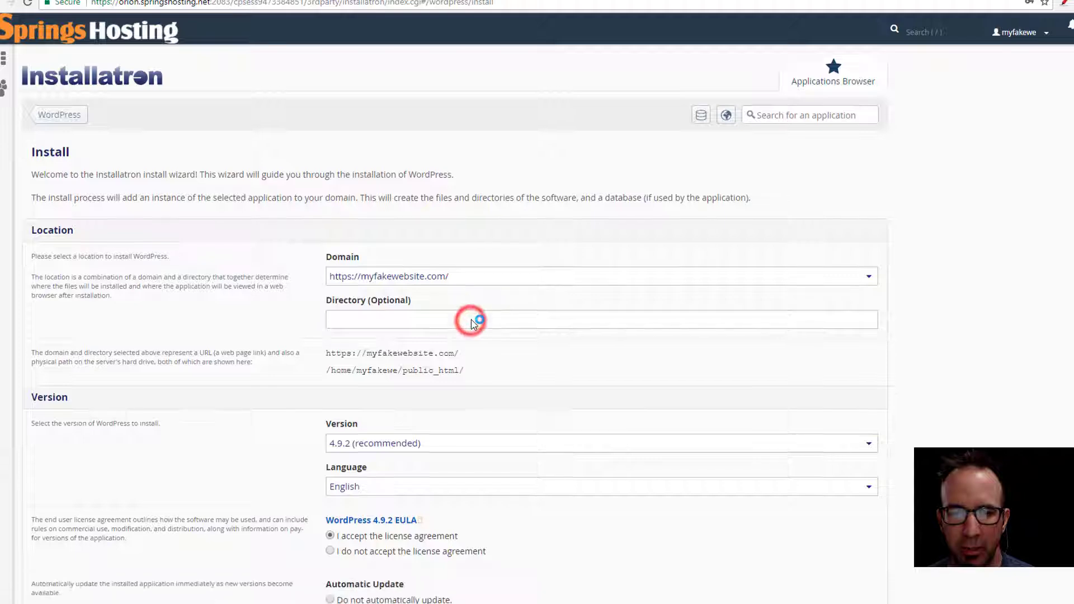
click(378, 339)
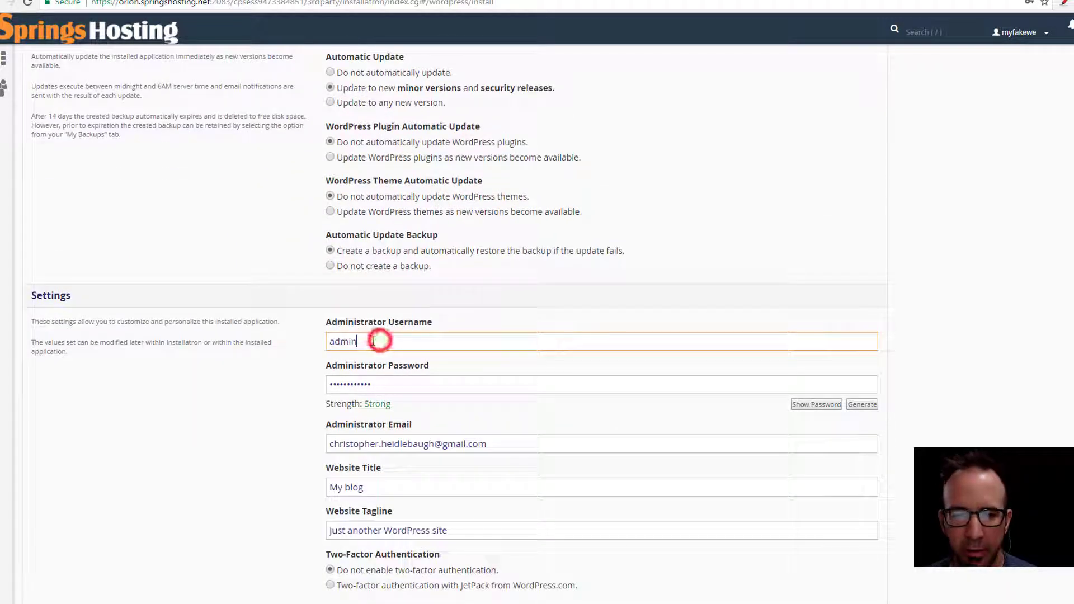
click(397, 388)
double_click(397, 388)
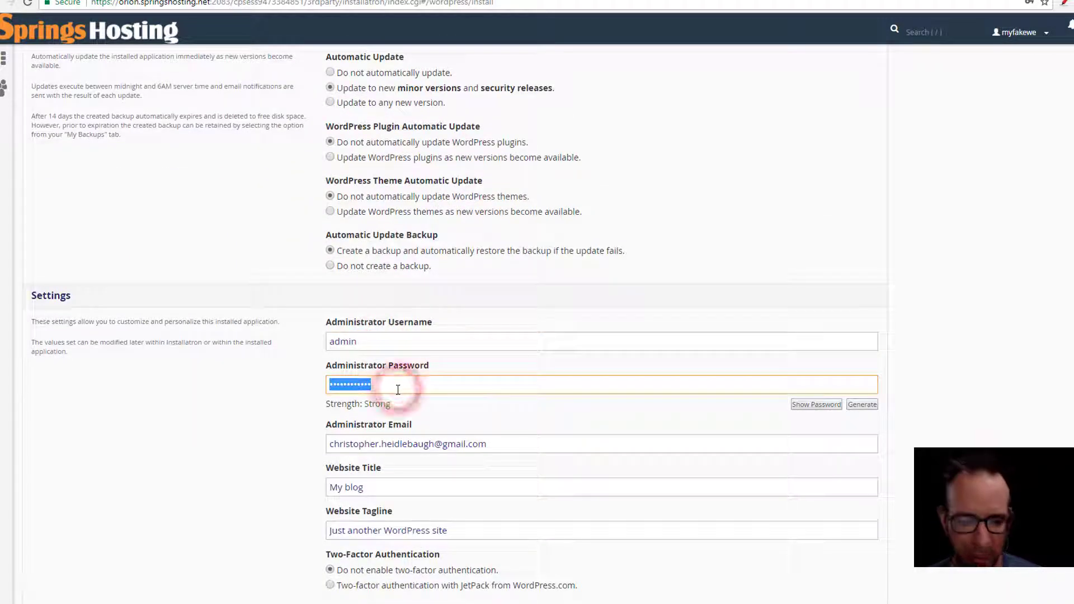
text(•••)
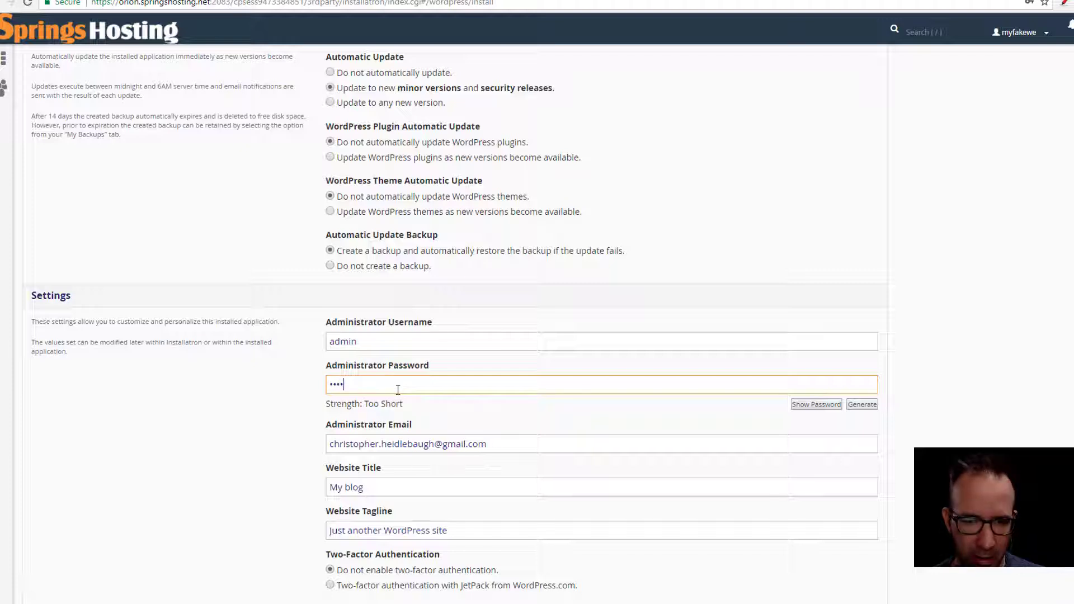
text(•••)
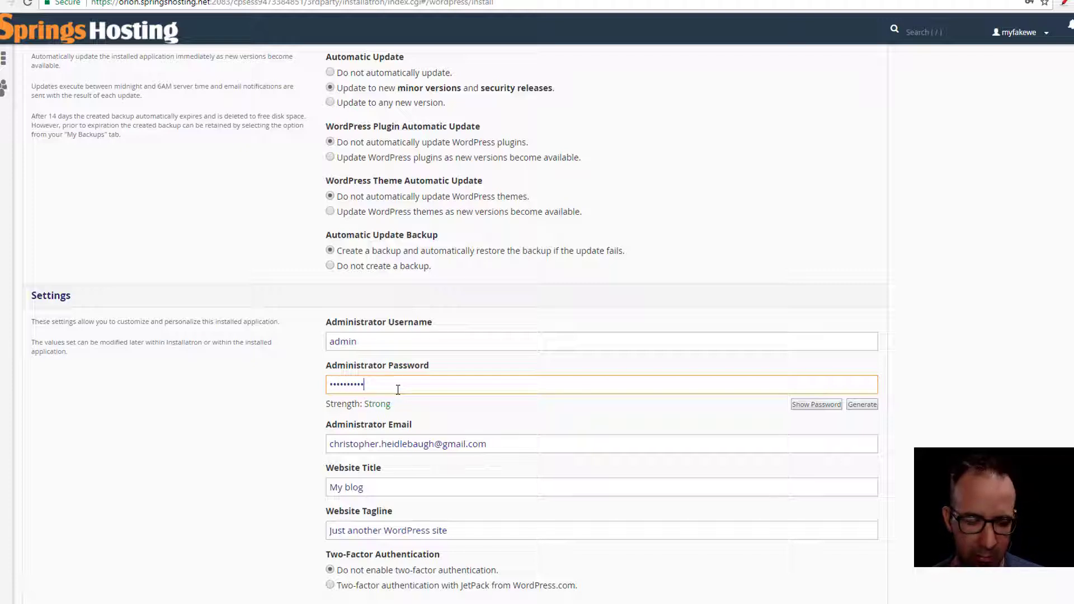
click(547, 415)
- Leave the remaining settings at their defaults and install WordPress
scroll(546, 415, down, 2)
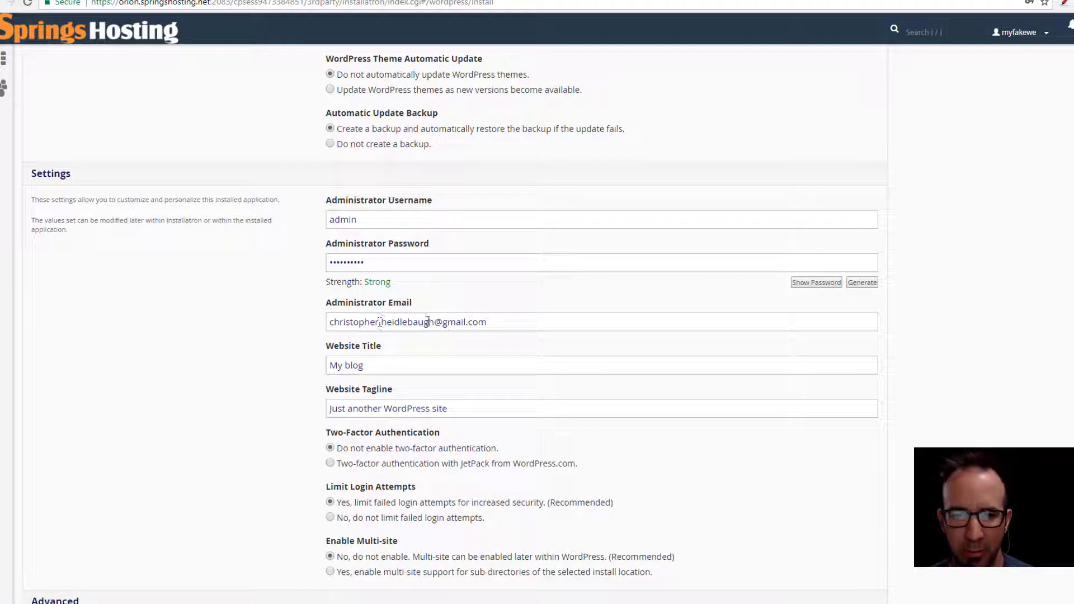
scroll(617, 335, down, 4)
click(864, 521)
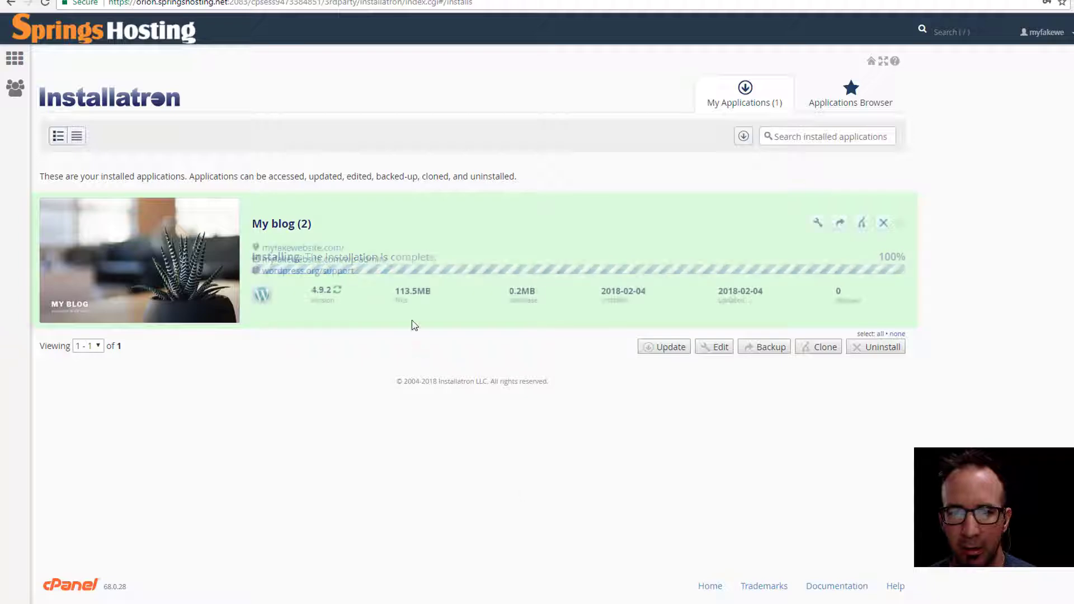
- Open the new site's front page at myfakewebsite.com, look through it, and close it
click(311, 248)
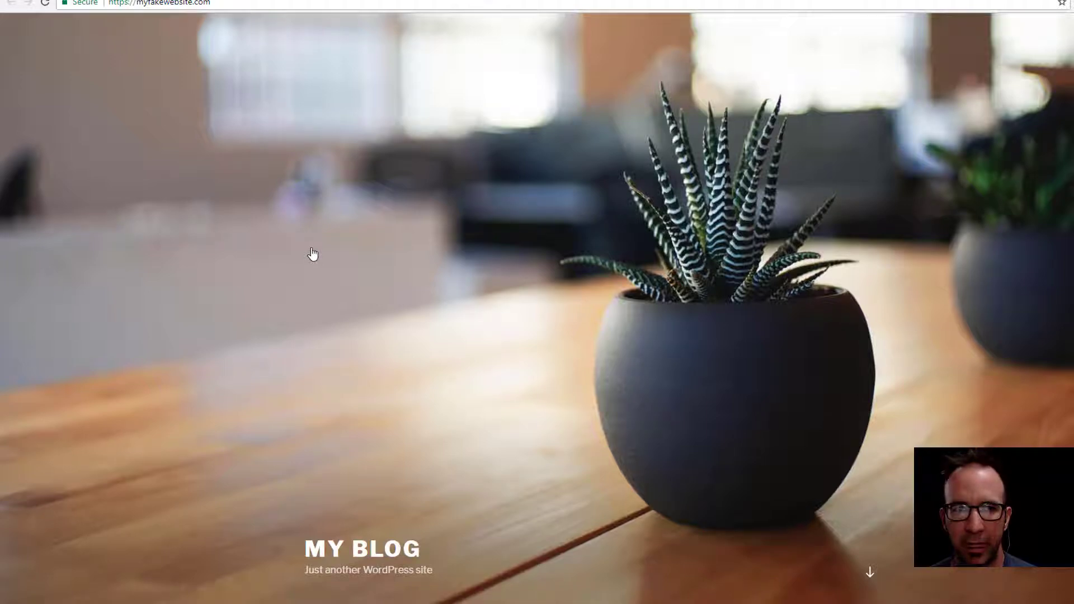
scroll(447, 257, down, 5)
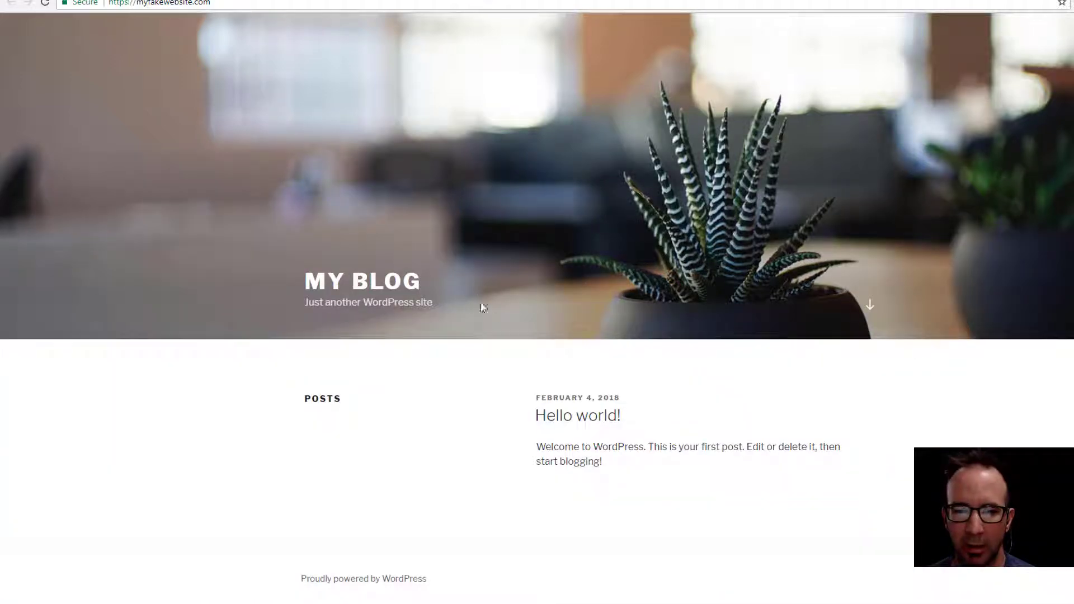
scroll(493, 313, up, 5)
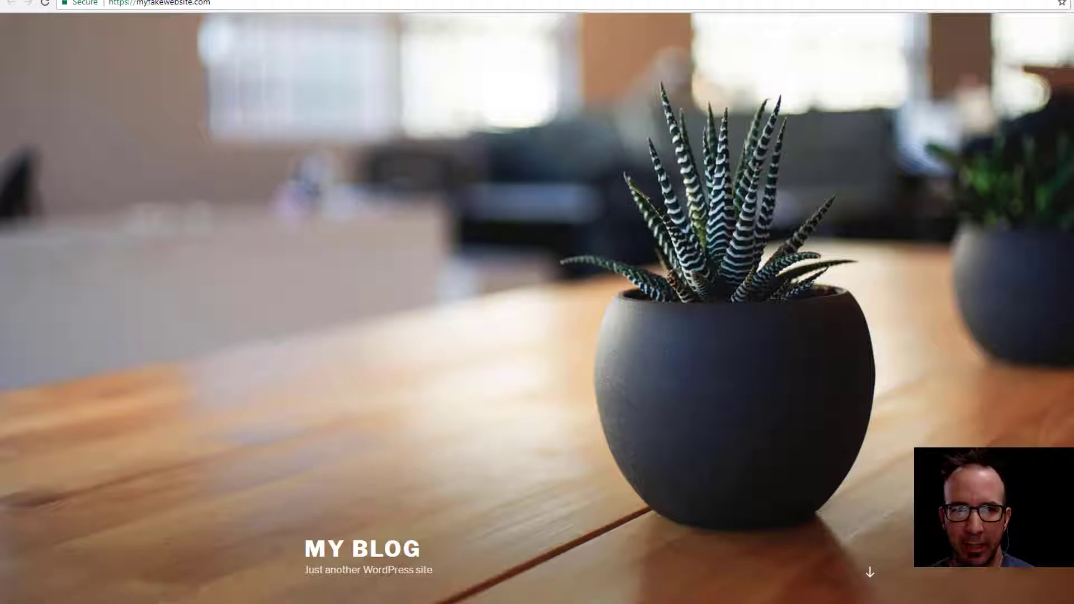
key(ctrl+w)
- Open the WordPress admin dashboard, view the site's front page from there, and return to Installatron's installed applications
click(350, 263)
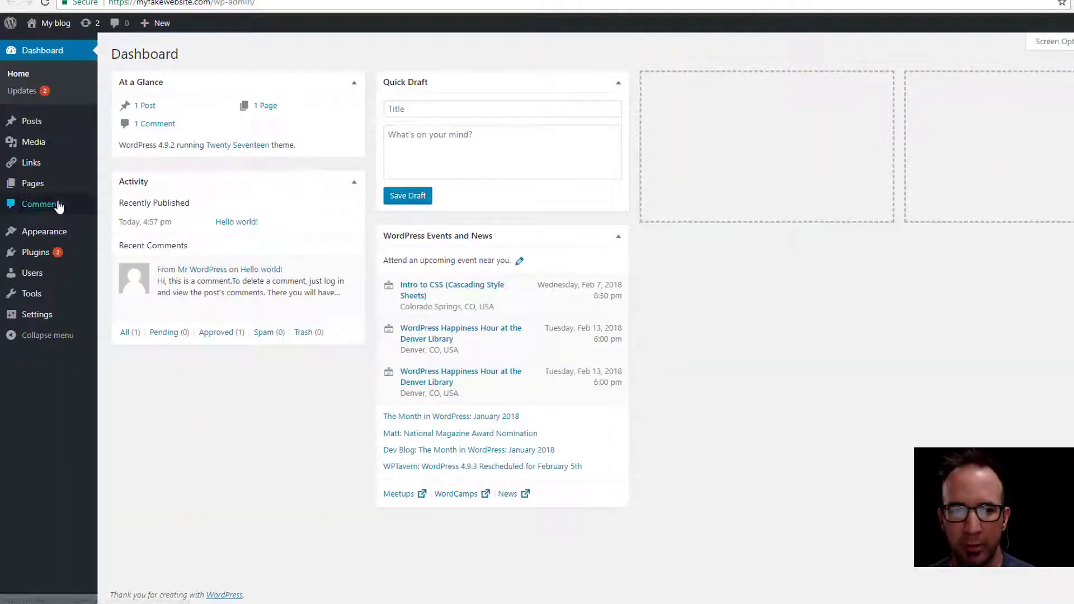
click(57, 24)
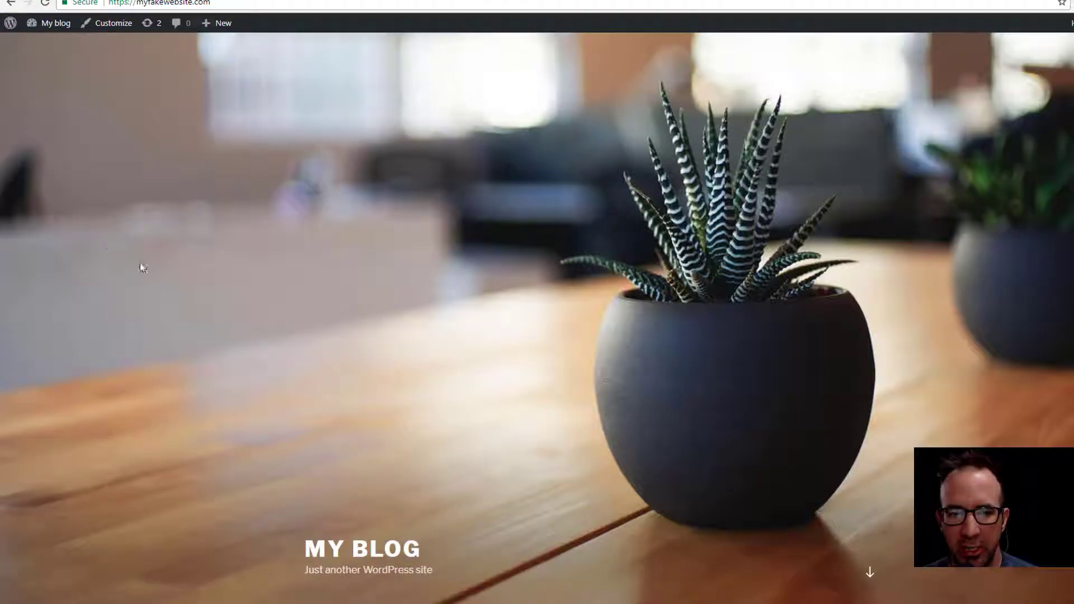
scroll(192, 271, down, 5)
scroll(539, 285, up, 5)
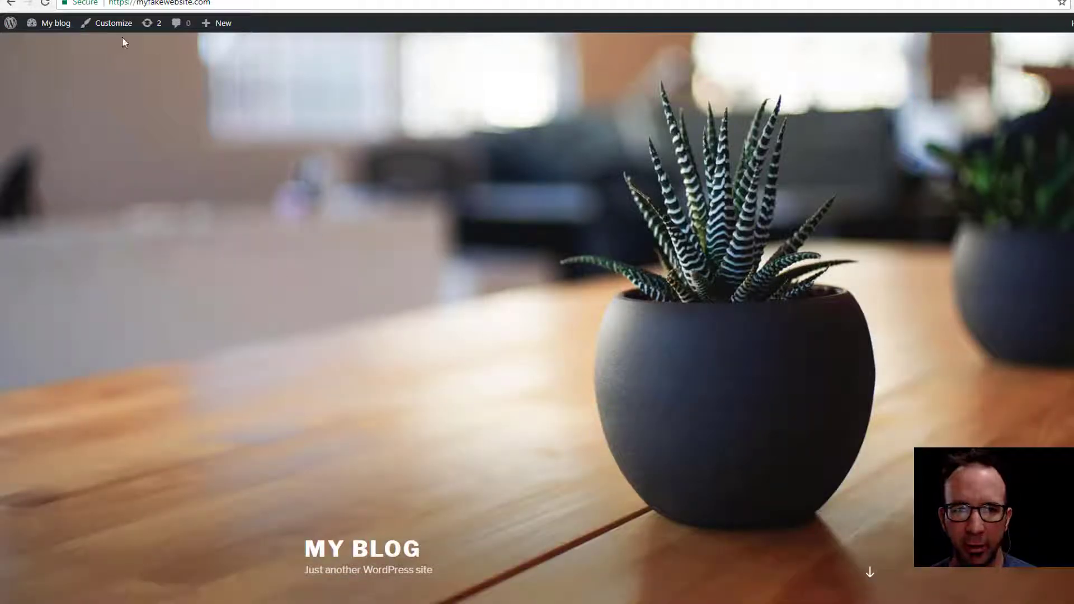
click(215, 0)
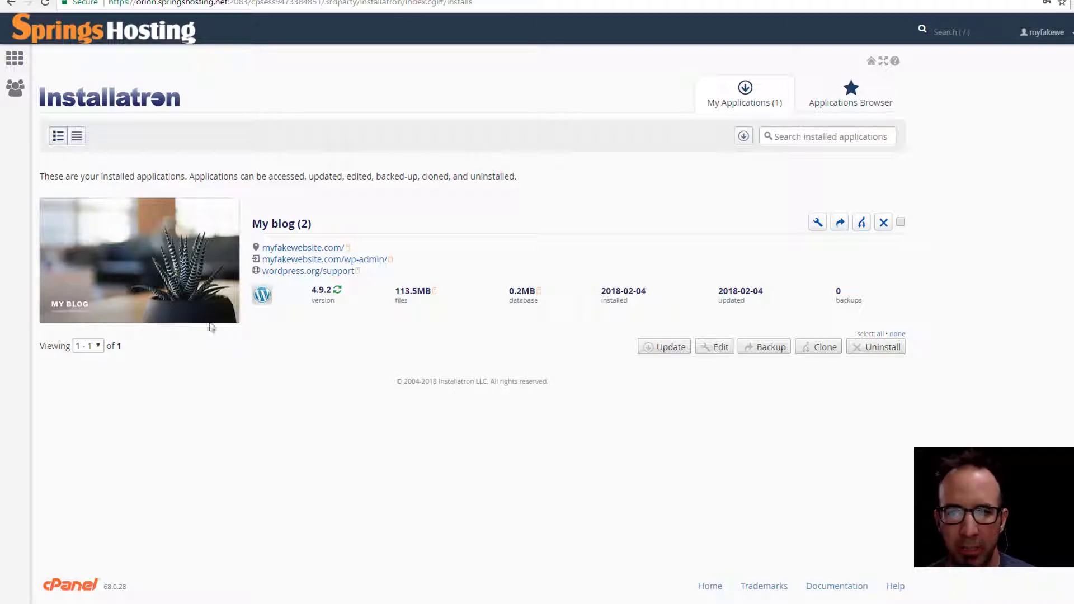
- Open the settings of the My blog (2) WordPress installation and look through its account, website and security values
click(817, 223)
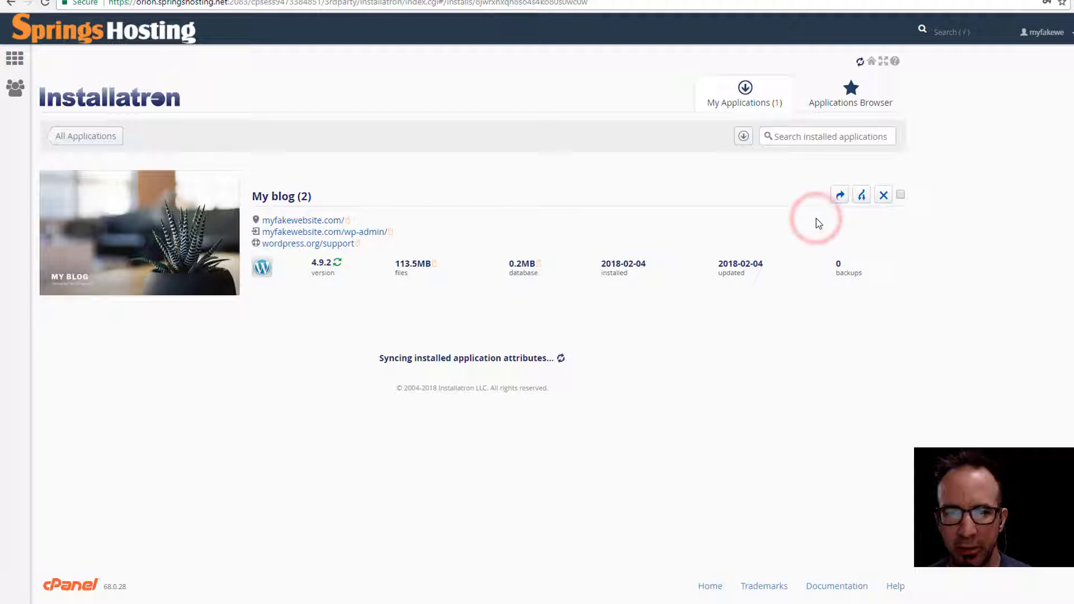
scroll(657, 342, down, 3)
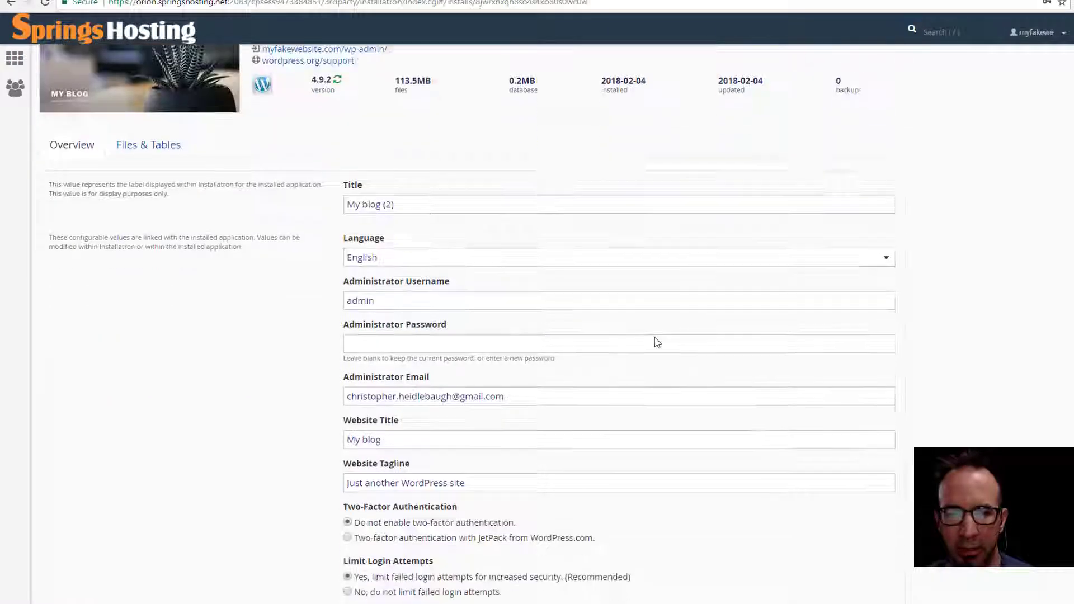
scroll(456, 235, down, 3)
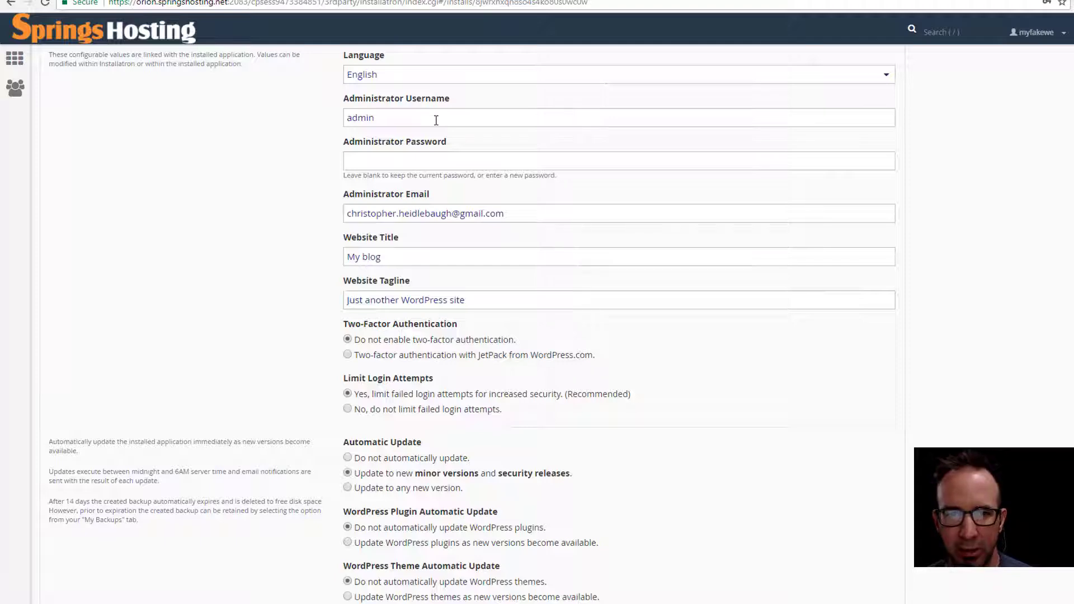
scroll(456, 194, up, 4)
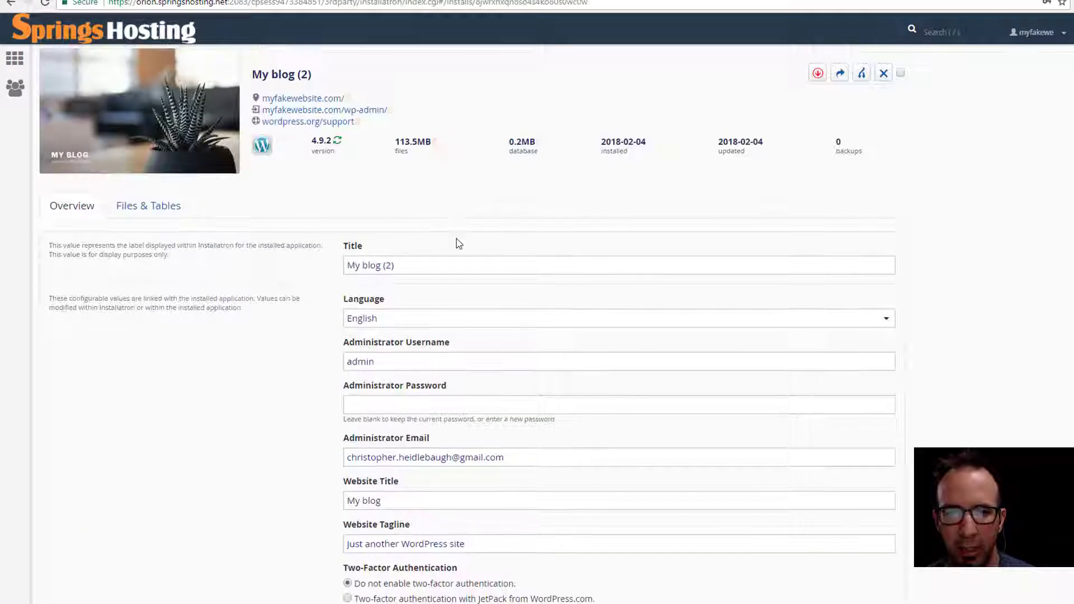
- Change the installation's title to "My blog" without saving and look through the remaining update, notification and backup options
click(414, 260)
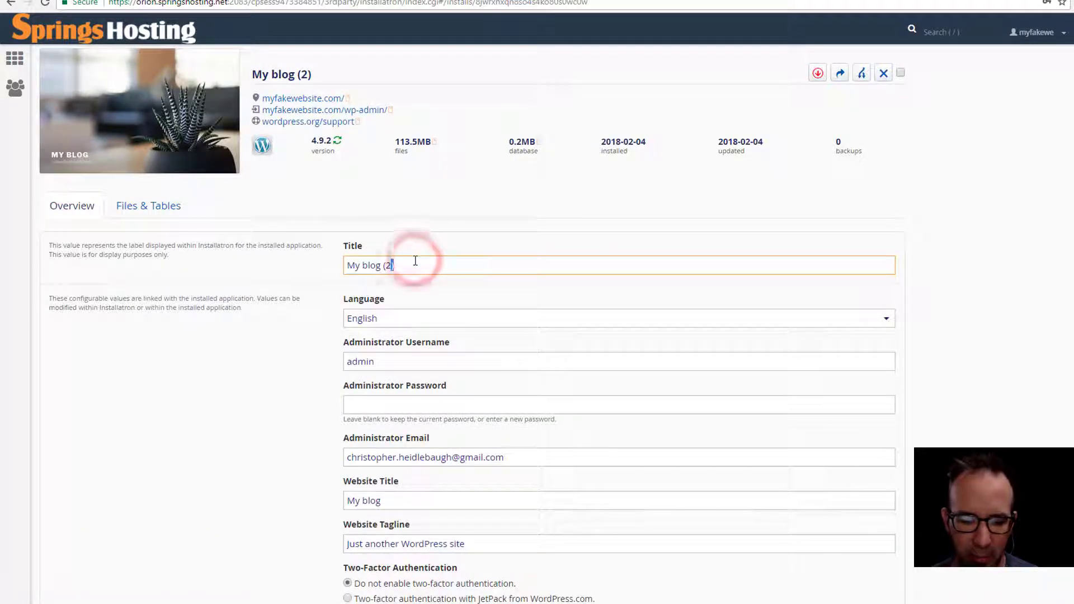
key(BackSpace)
key(BackSpace)
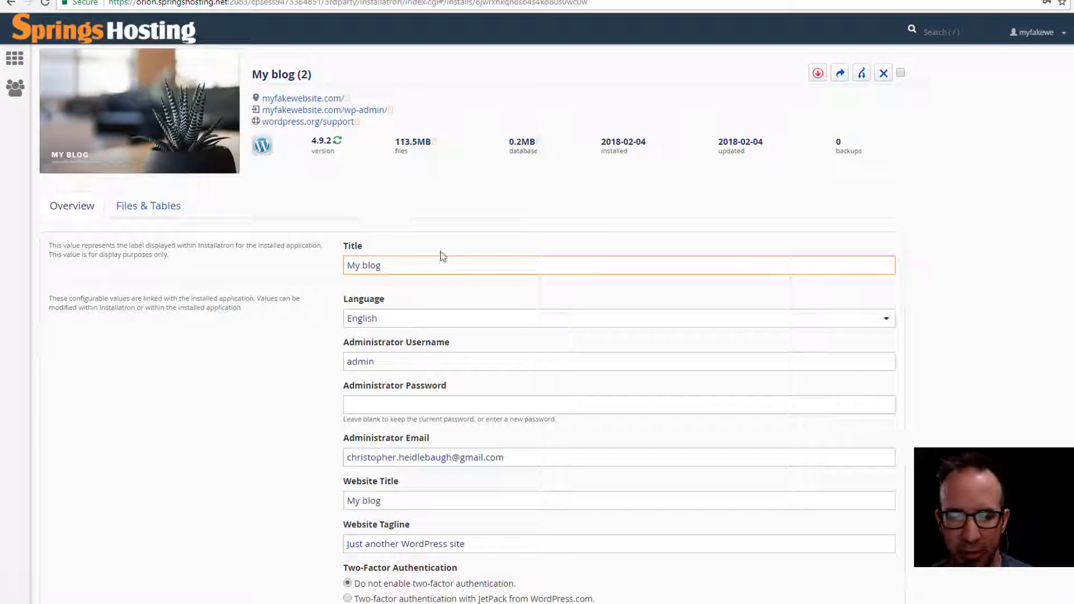
scroll(447, 263, down, 2)
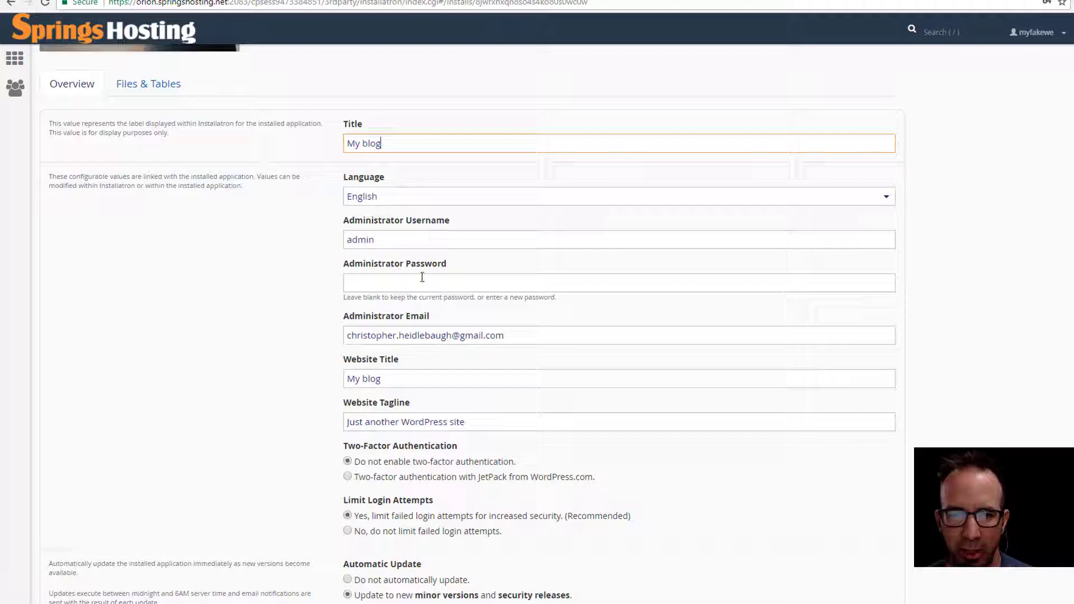
scroll(613, 259, down, 9)
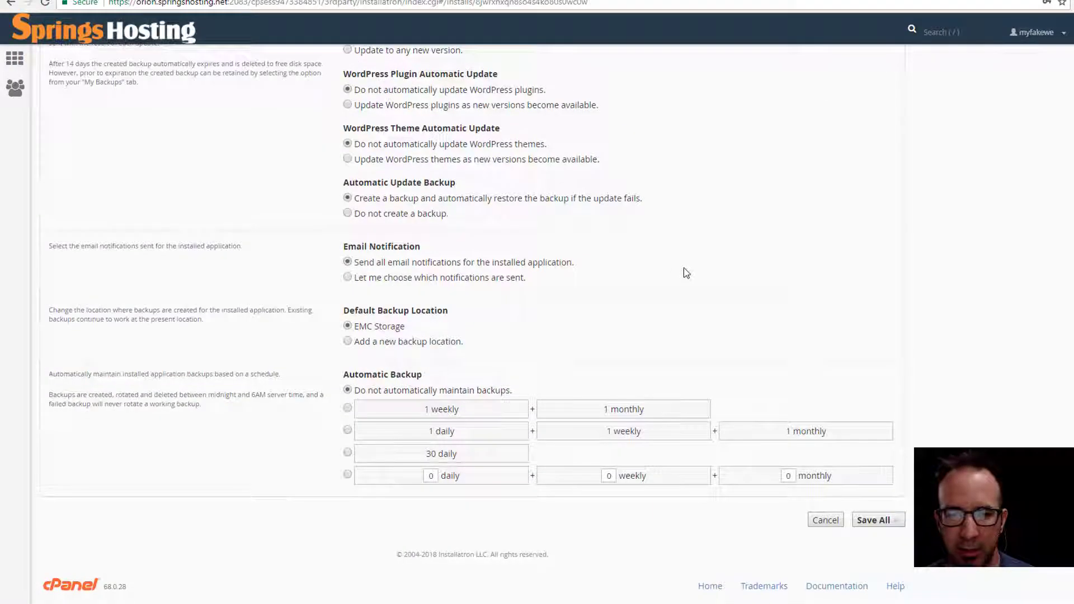
scroll(683, 267, up, 13)
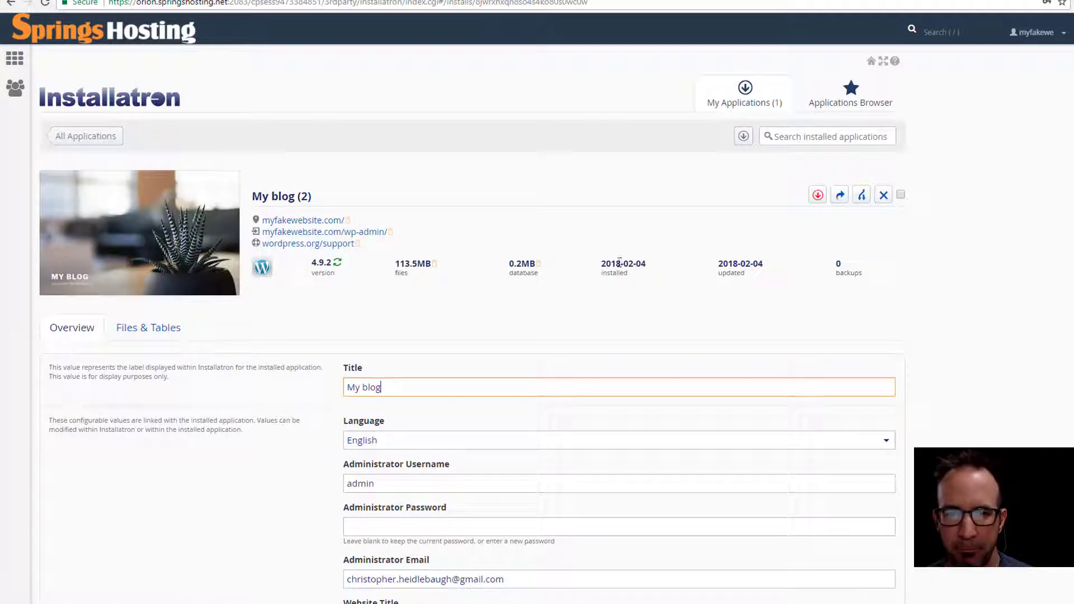
- Open the live site at myfakewebsite.com, look through its front page, and go to the site's dashboard from there
click(328, 221)
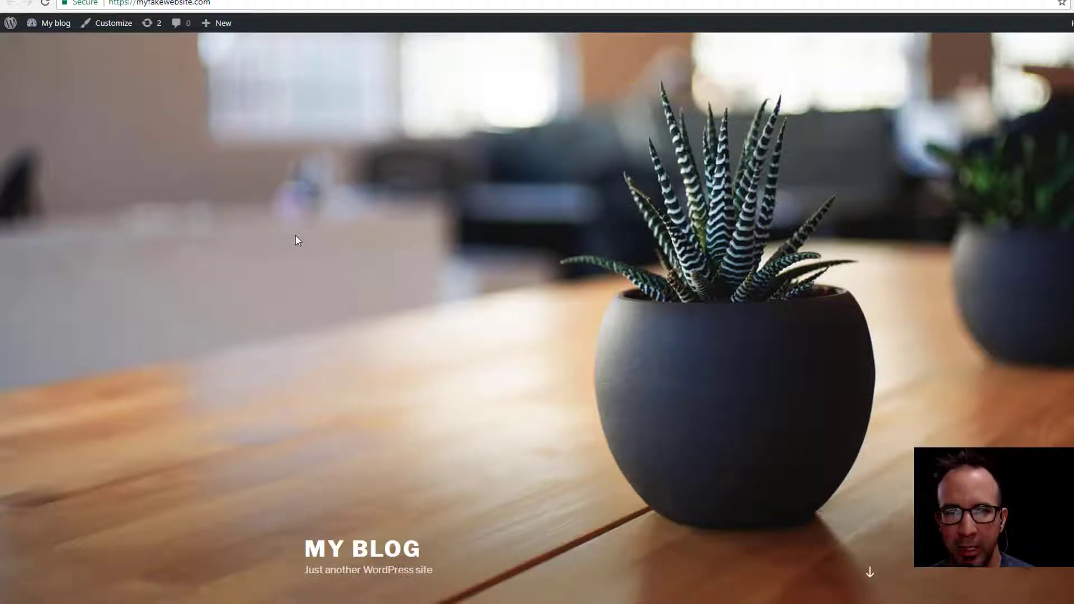
scroll(283, 254, down, 5)
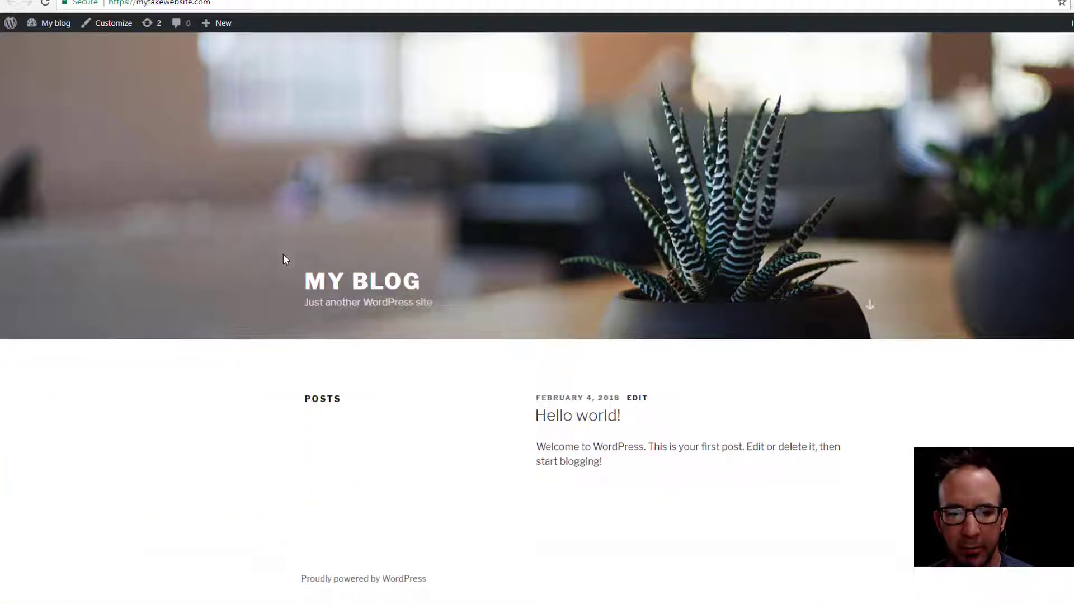
scroll(283, 254, up, 5)
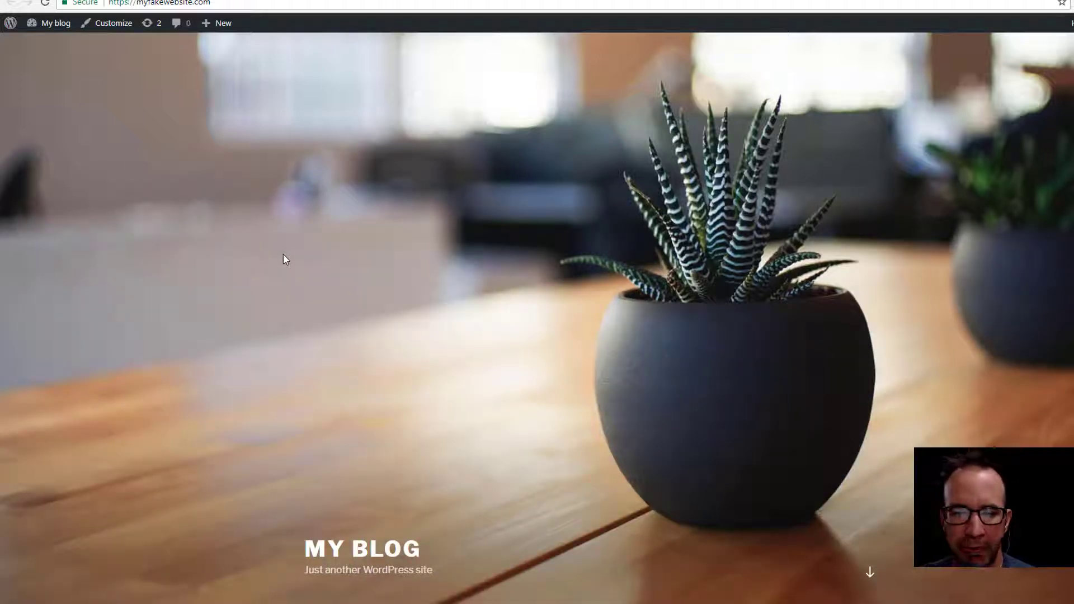
click(61, 23)
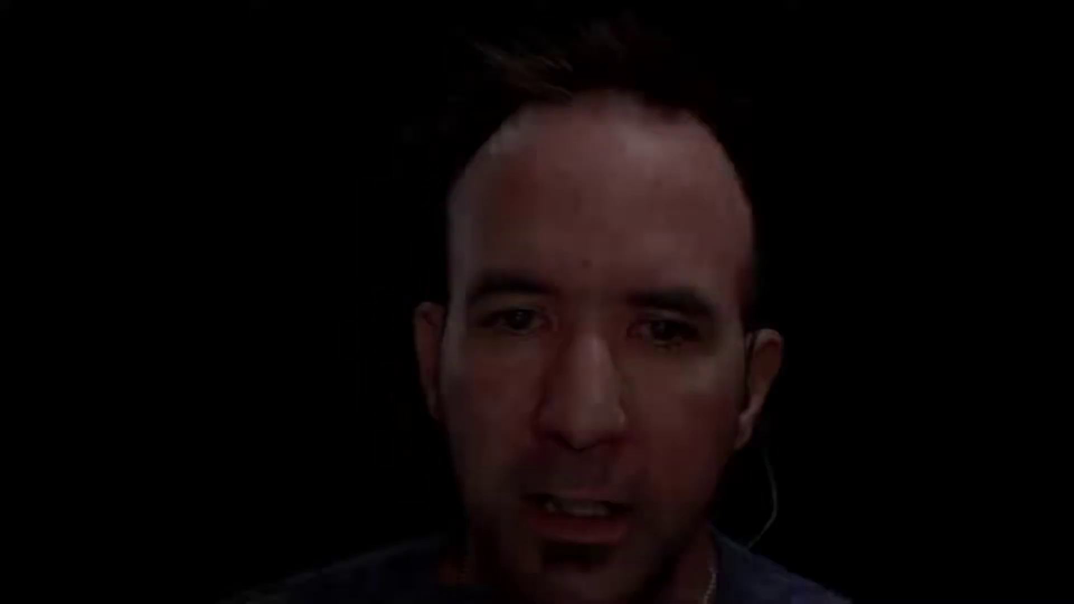